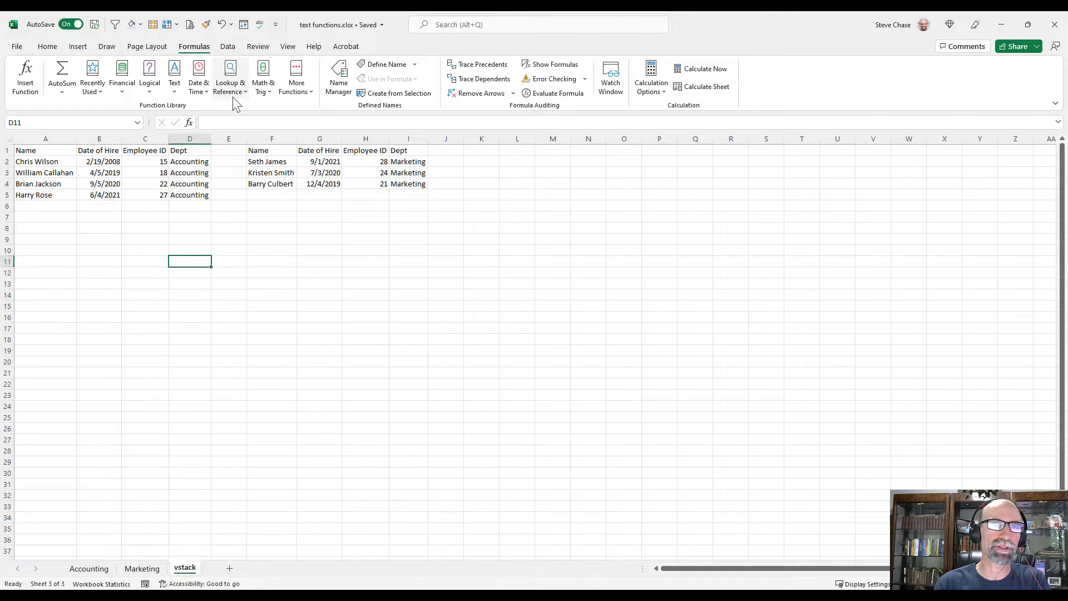
Step: Insert a VSTACK function in D11 that stacks the accounting range A2:D5 above the marketing range F2:I4
{"action": "left_click", "coordinate": [234, 102]}
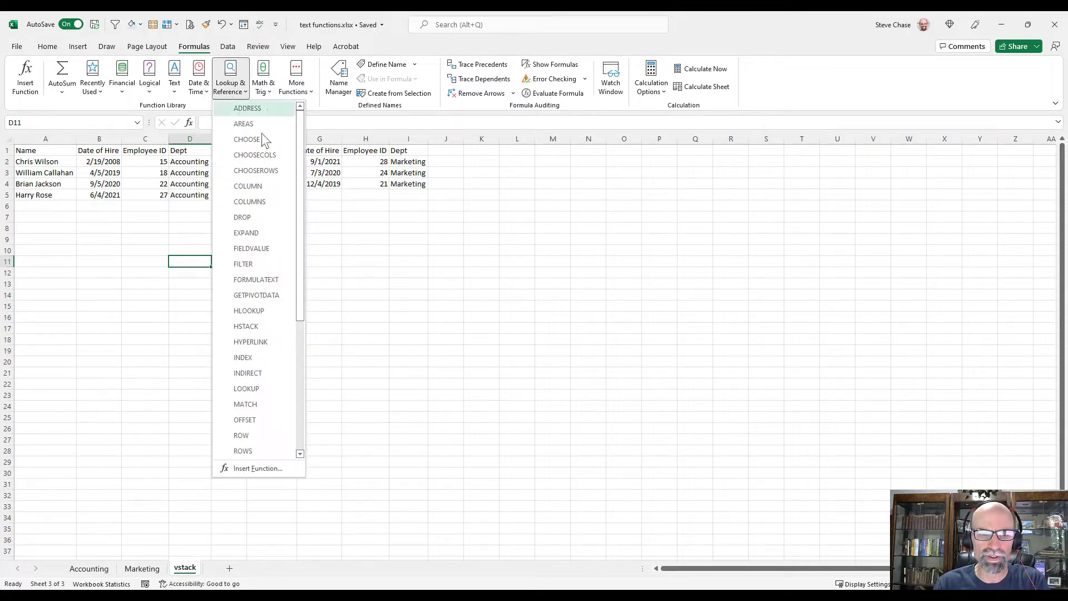
{"action": "left_click_drag", "start_coordinate": [299, 192], "coordinate": [300, 387]}
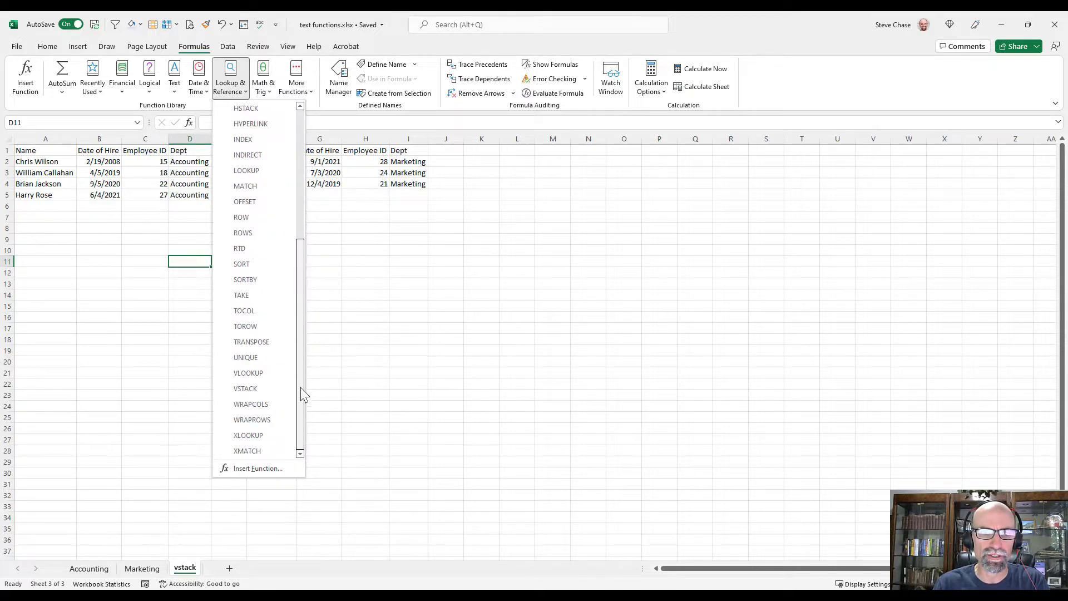
{"action": "left_click", "coordinate": [258, 390]}
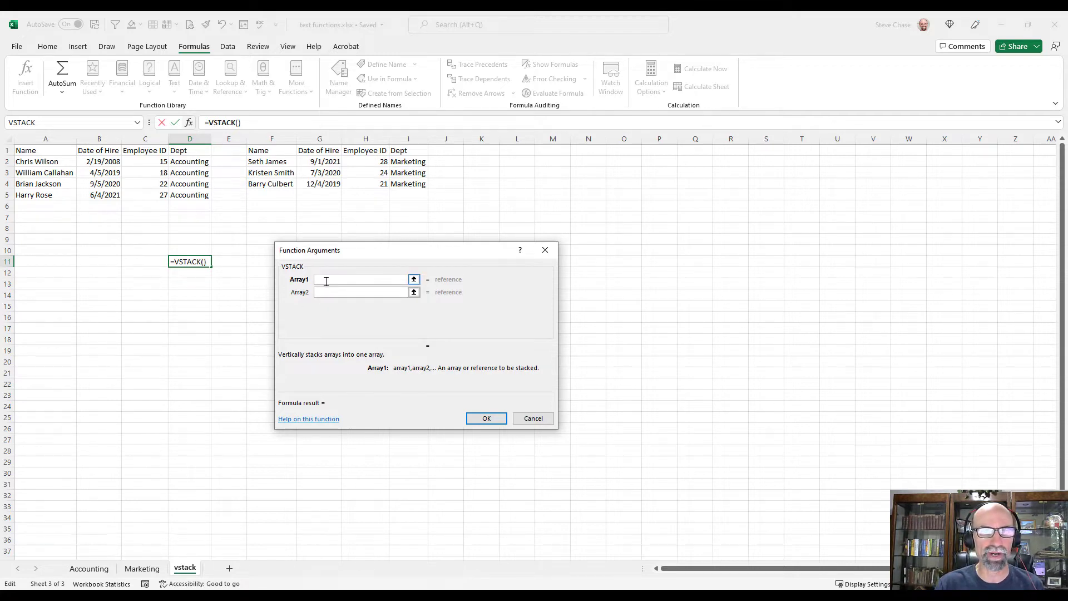
{"action": "left_click", "coordinate": [35, 163]}
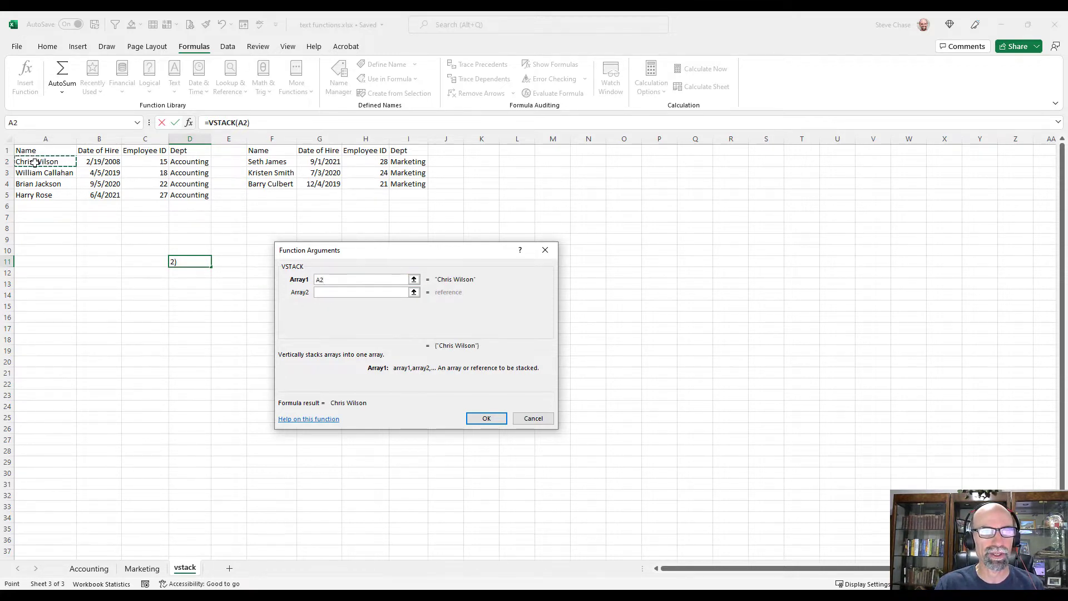
{"action": "left_click_drag", "start_coordinate": [34, 163], "coordinate": [191, 192]}
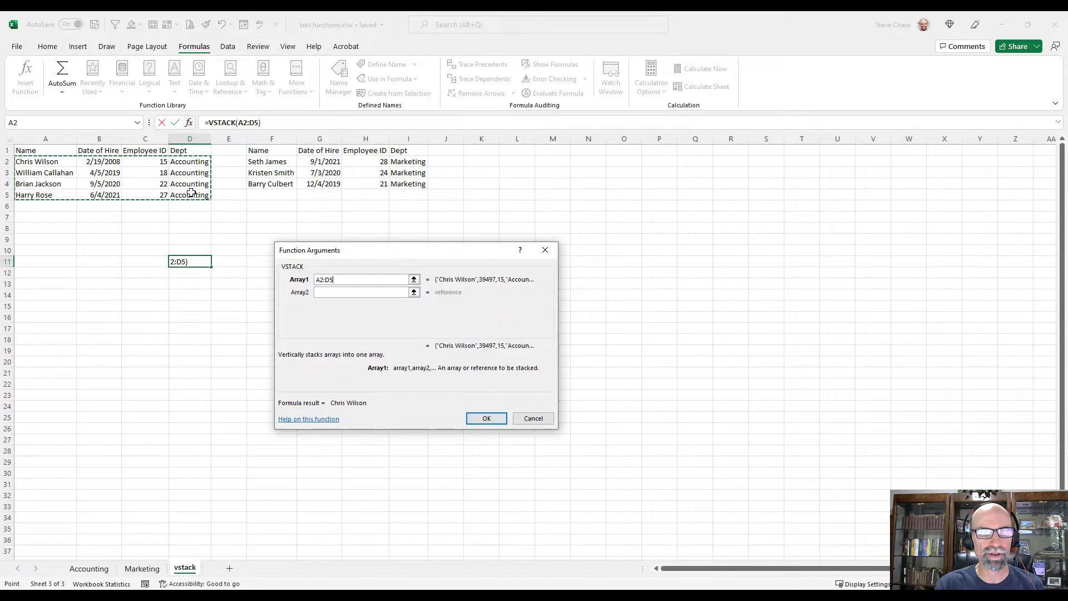
{"action": "left_click", "coordinate": [345, 293]}
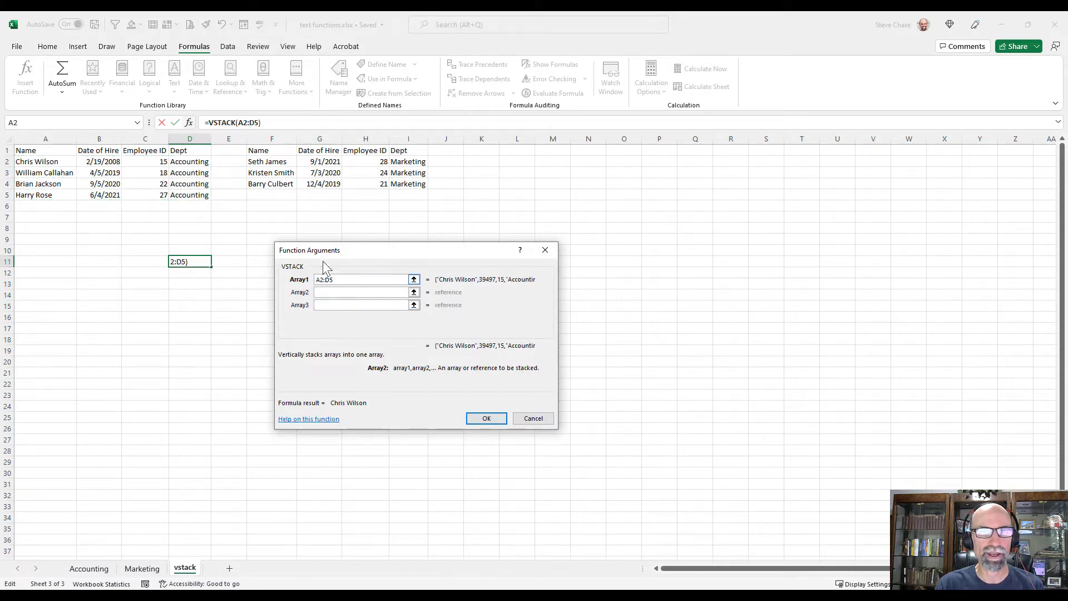
{"action": "left_click_drag", "start_coordinate": [266, 162], "coordinate": [419, 184]}
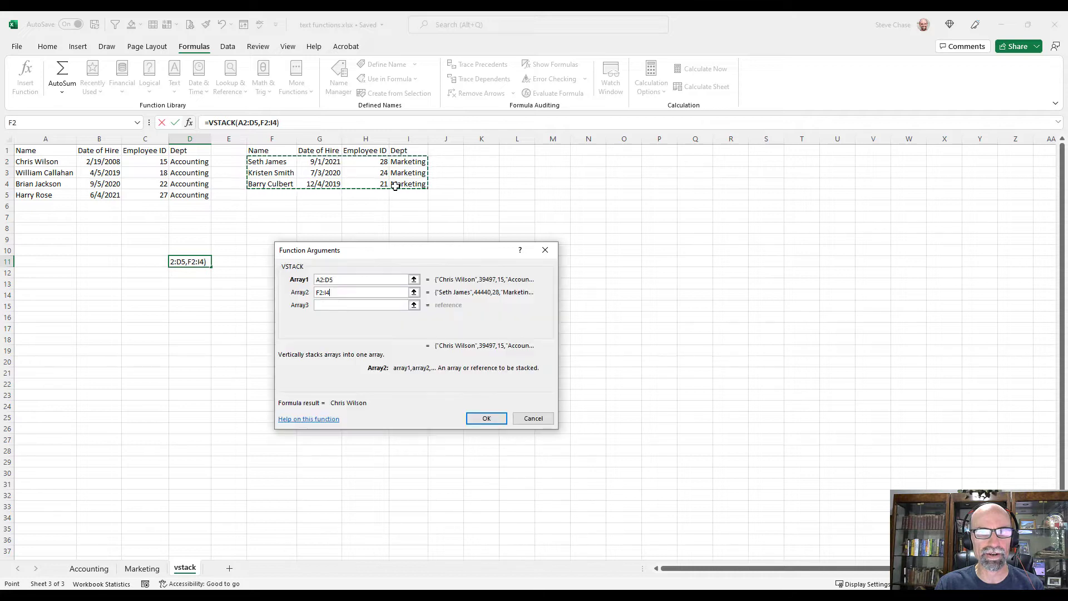
{"action": "left_click", "coordinate": [481, 418]}
Step: Copy the column headers from A1:D1 to the row above the stacked list, starting at D10
{"action": "left_click_drag", "start_coordinate": [59, 151], "coordinate": [179, 152]}
{"action": "key", "text": "ctrl+c"}
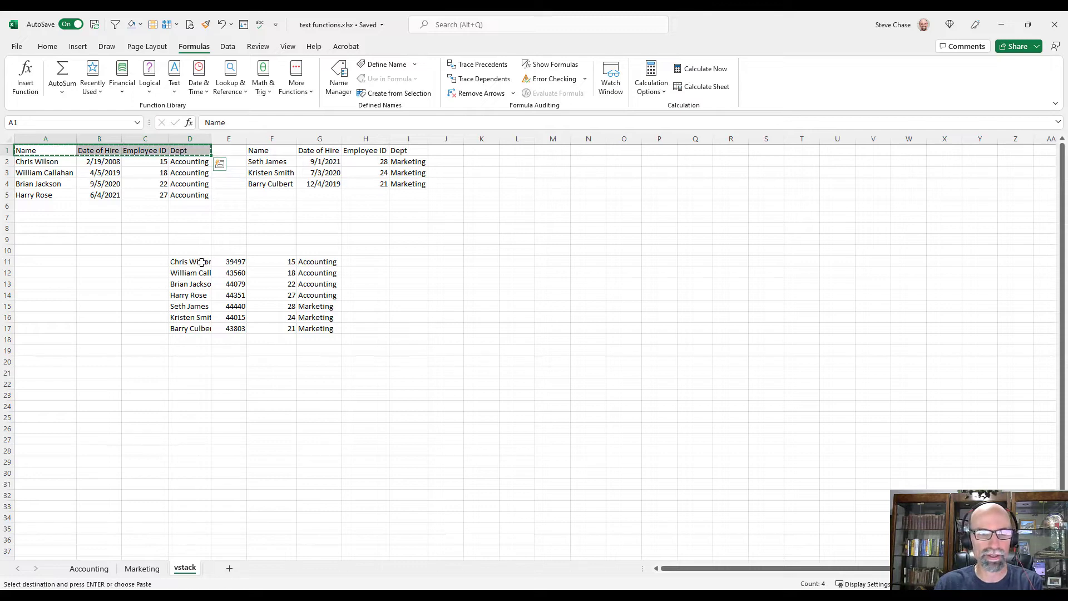
{"action": "left_click", "coordinate": [195, 252]}
{"action": "key", "text": "ctrl+v"}
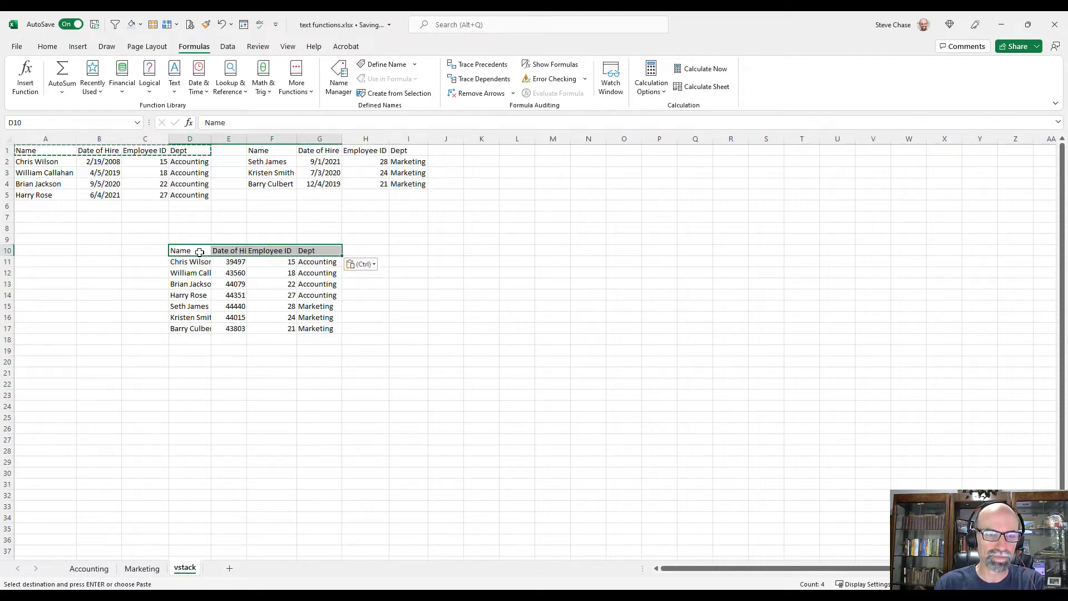
Step: Format the hire dates of the stacked list in E11:E17 as short dates
{"action": "left_click", "coordinate": [195, 282]}
{"action": "scroll", "coordinate": [380, 428], "scroll_direction": "up", "scroll_amount": 4}
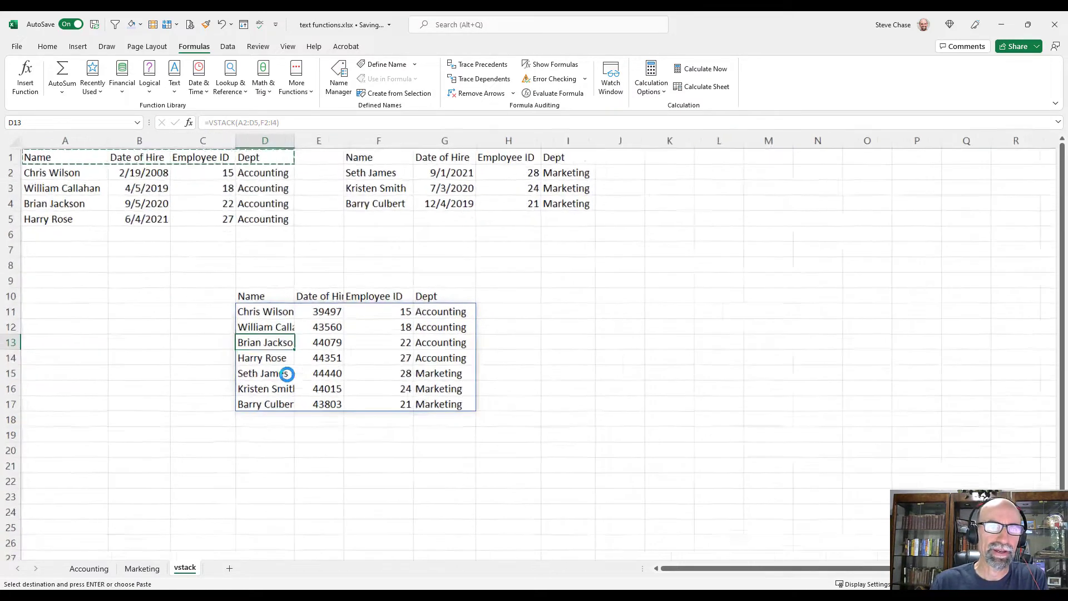
{"action": "left_click", "coordinate": [359, 355]}
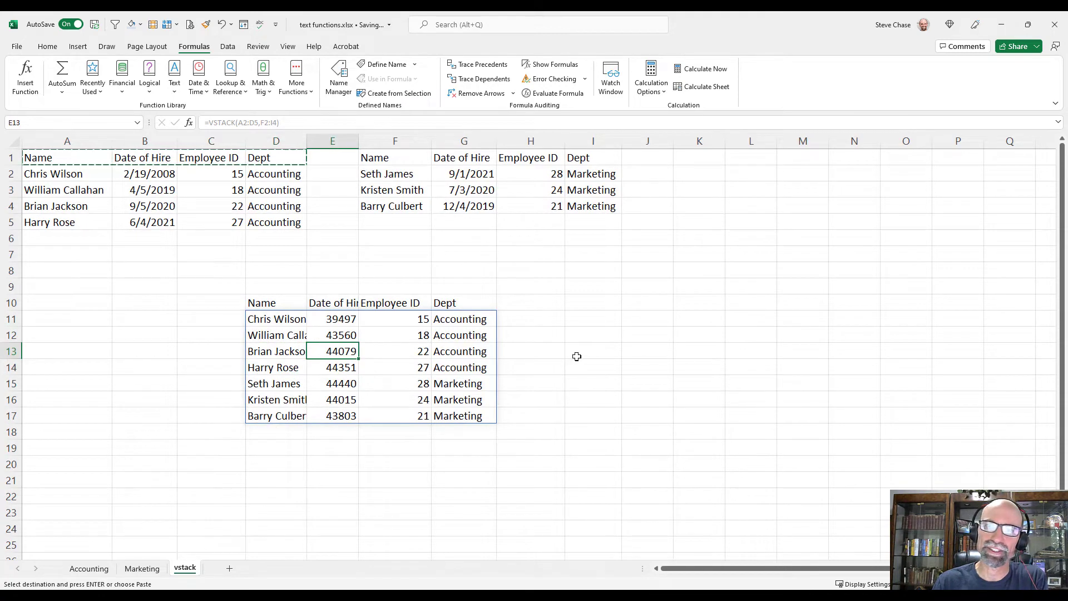
{"action": "left_click_drag", "start_coordinate": [333, 319], "coordinate": [335, 418]}
{"action": "left_click", "coordinate": [48, 46]}
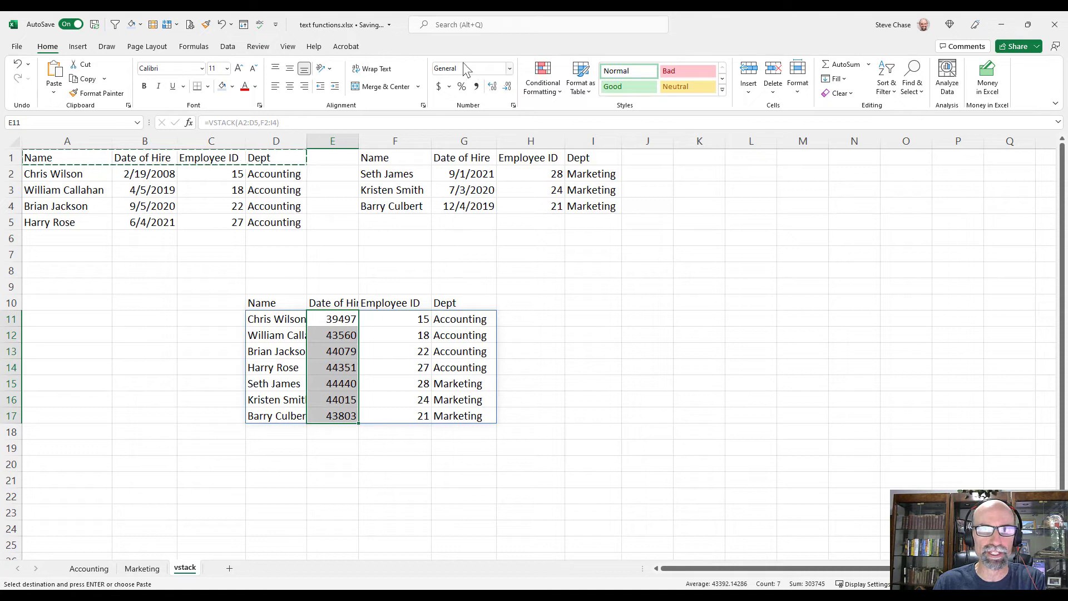
{"action": "left_click", "coordinate": [509, 68]}
{"action": "left_click", "coordinate": [490, 195]}
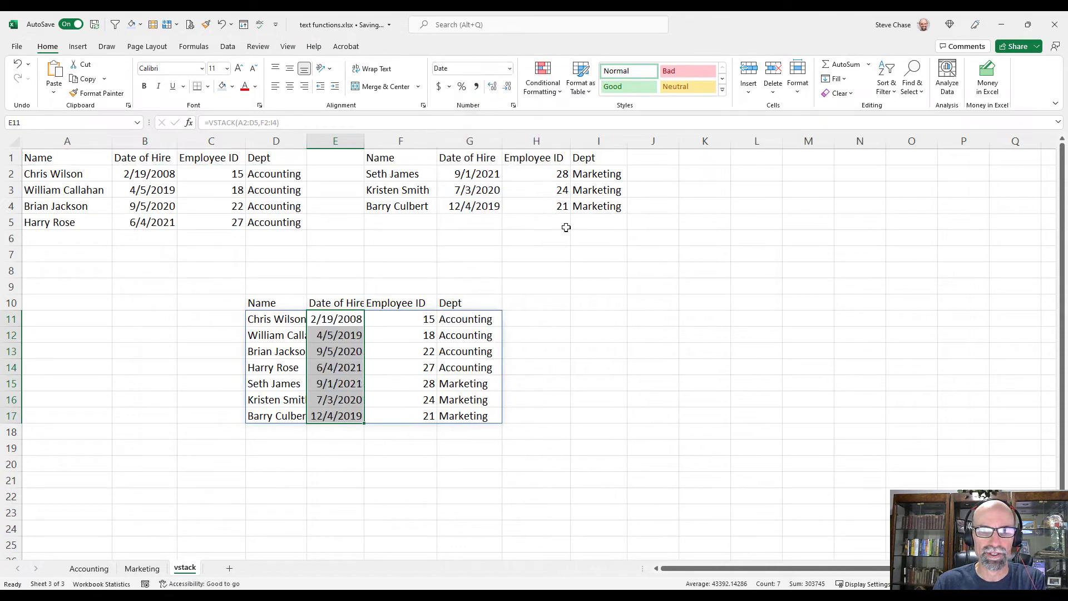
{"action": "left_click", "coordinate": [648, 303]}
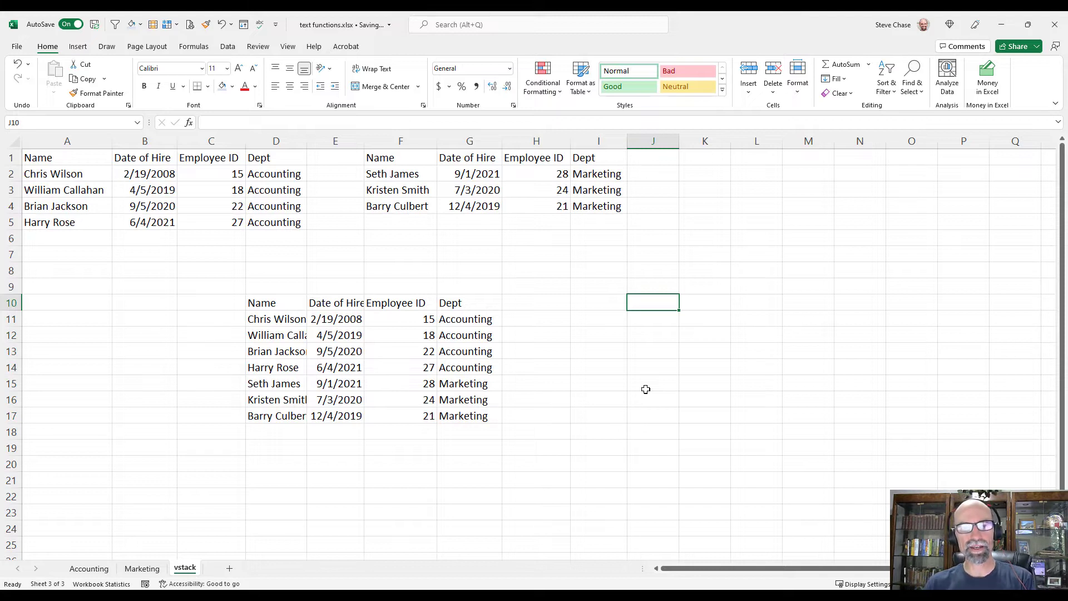
Step: Check the table name assigned to the employee table on the Accounting sheet
{"action": "left_click", "coordinate": [88, 568]}
{"action": "left_click", "coordinate": [147, 247]}
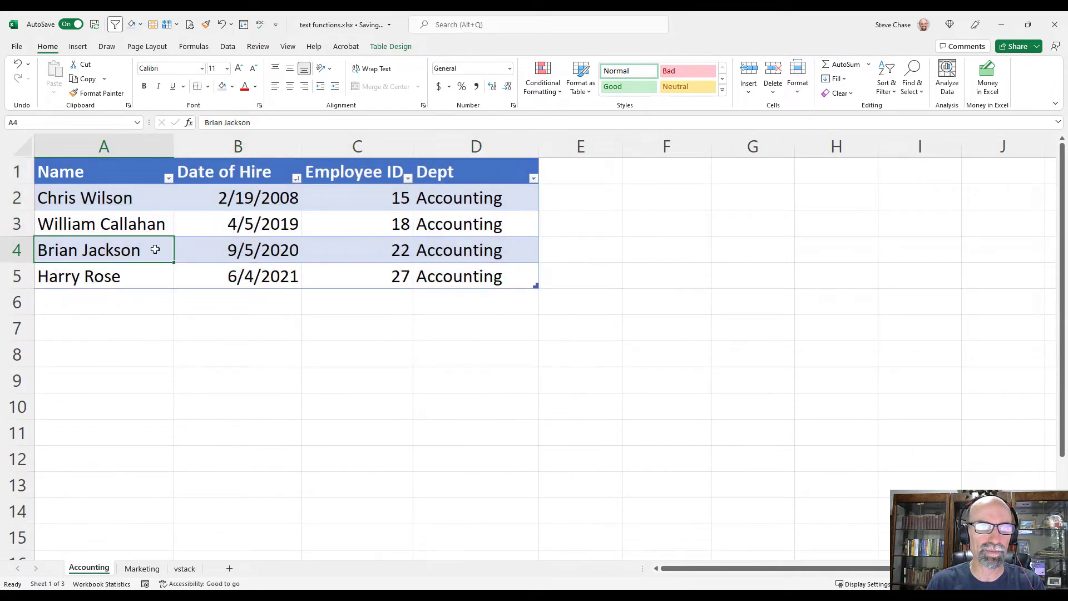
{"action": "left_click", "coordinate": [398, 51]}
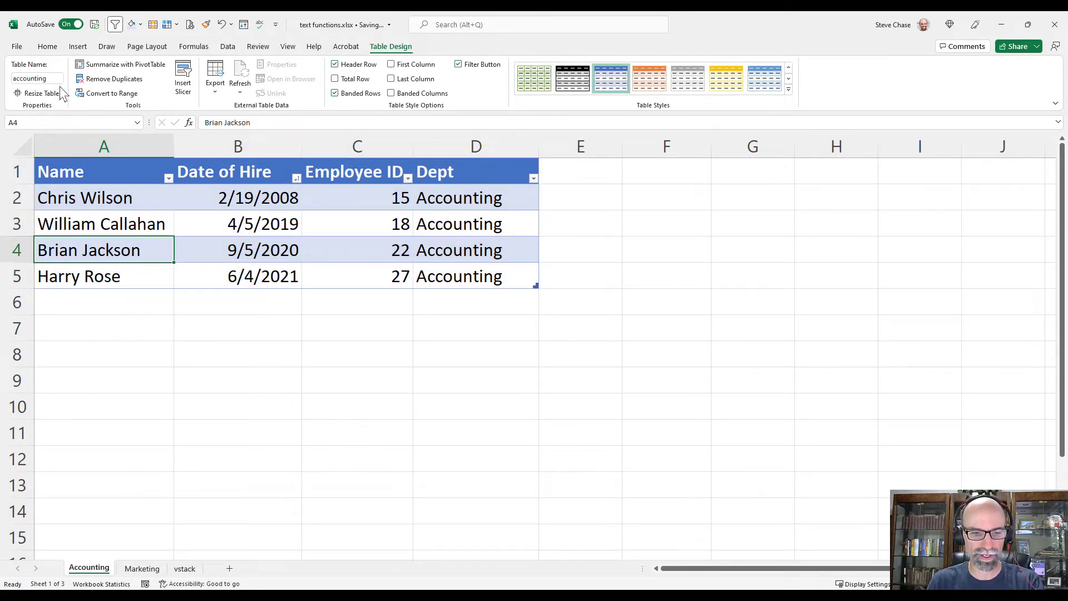
{"action": "key", "text": "ctrl+1"}
{"action": "left_click", "coordinate": [60, 88]}
{"action": "mouse_move", "coordinate": [137, 60]}
{"action": "left_mouse_down"}
{"action": "mouse_move", "coordinate": [72, 125]}
{"action": "mouse_move", "coordinate": [124, 49]}
{"action": "left_mouse_up"}
{"action": "key", "text": "Escape"}
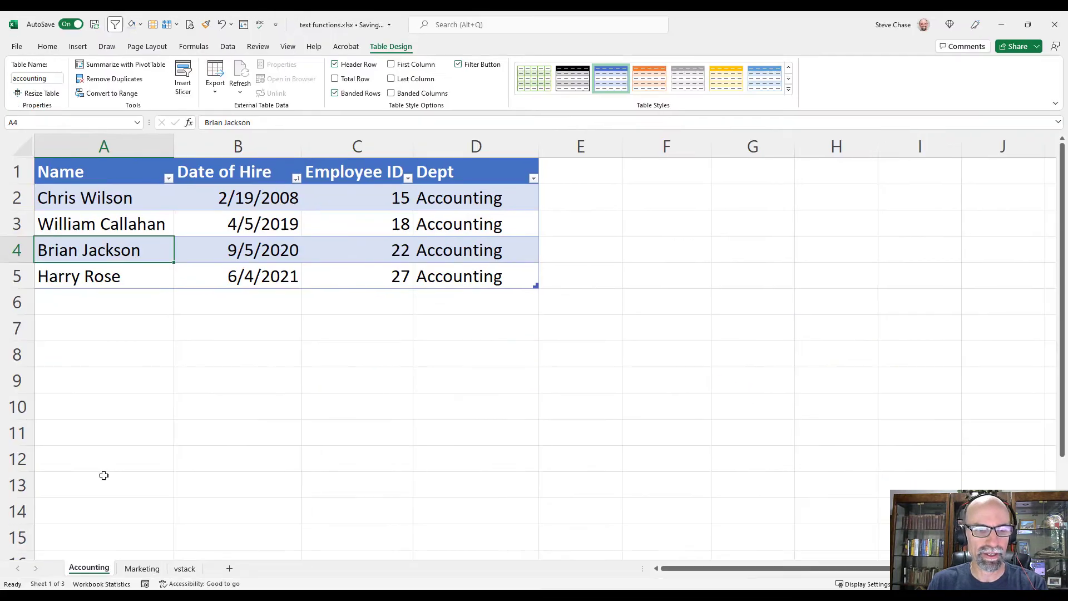
Step: Check the table name assigned to the employee table on the Marketing sheet
{"action": "left_click", "coordinate": [142, 568]}
{"action": "key", "text": "ctrl+1"}
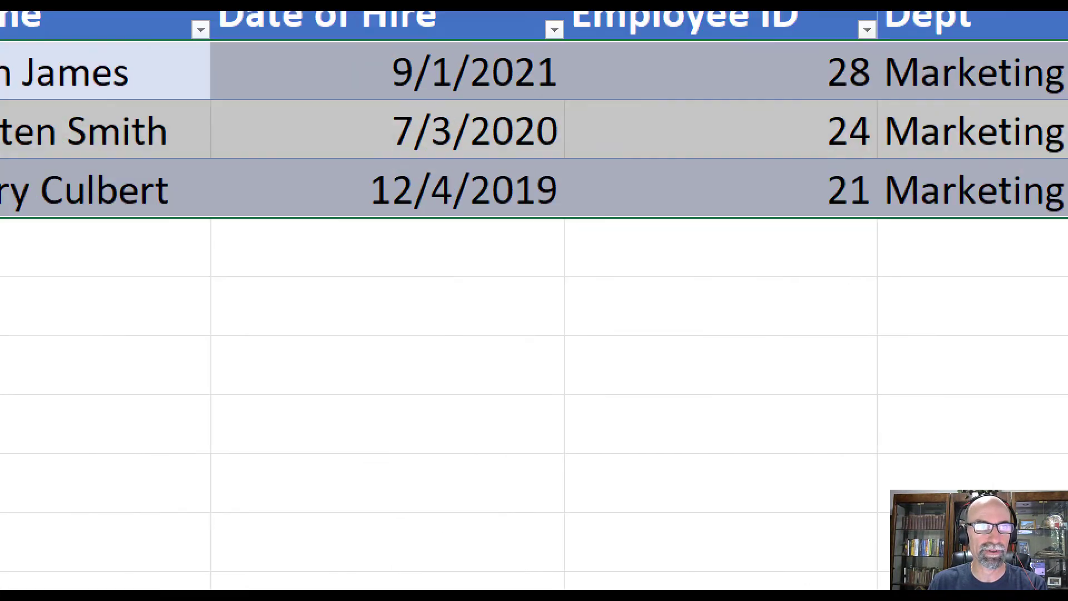
{"action": "left_click", "coordinate": [53, 126]}
{"action": "left_click_drag", "start_coordinate": [21, 41], "coordinate": [75, 36]}
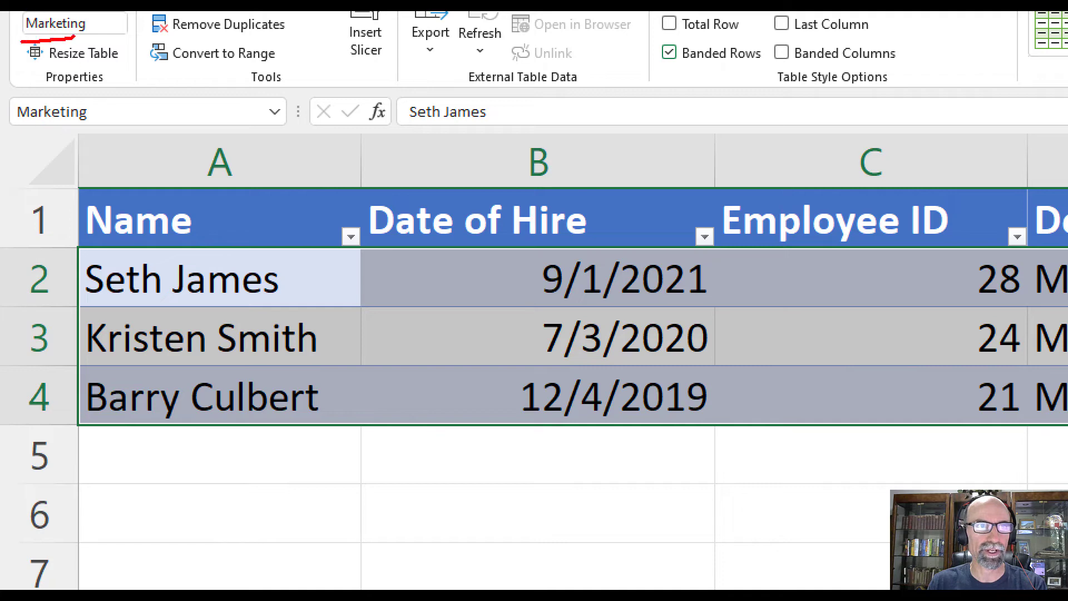
{"action": "key", "text": "Escape"}
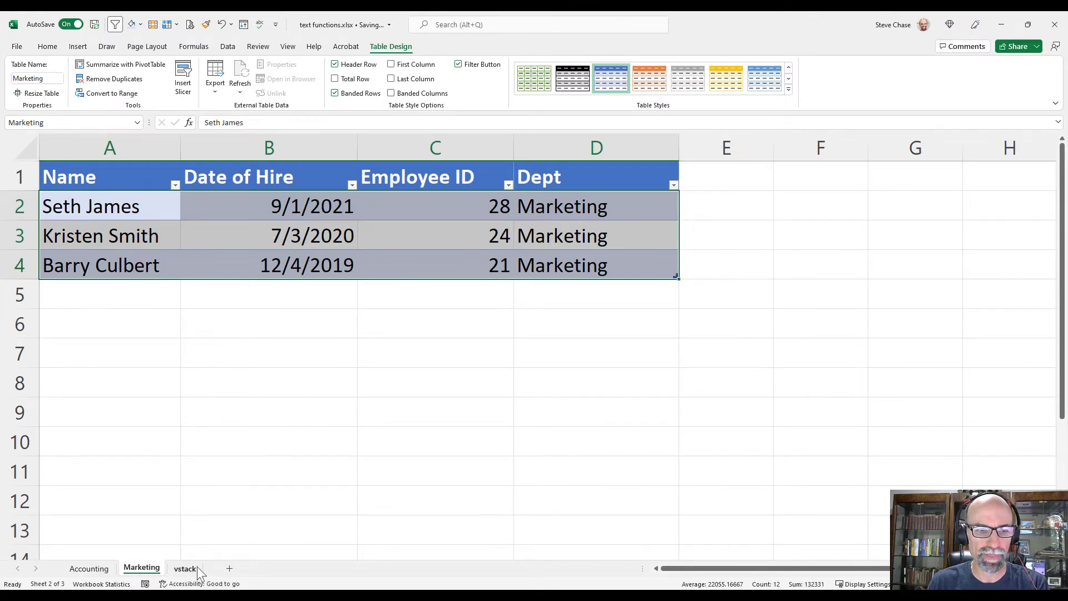
Step: On the vstack sheet, enter a VSTACK function in I10 that stacks the marketing table above the accounting table
{"action": "left_click", "coordinate": [185, 568]}
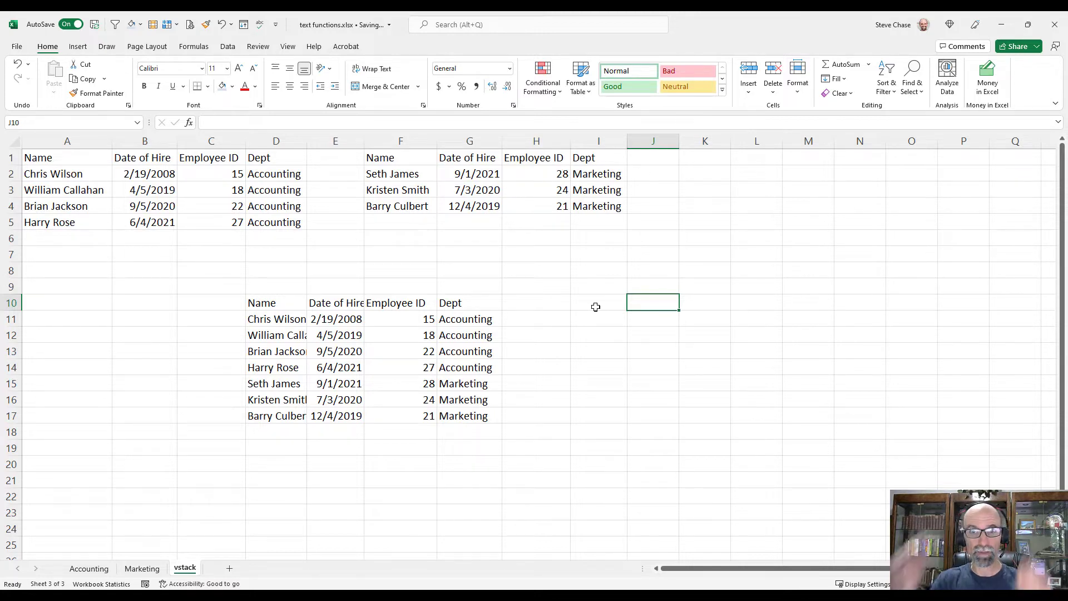
{"action": "left_click", "coordinate": [595, 306]}
{"action": "type", "text": "=vst"}
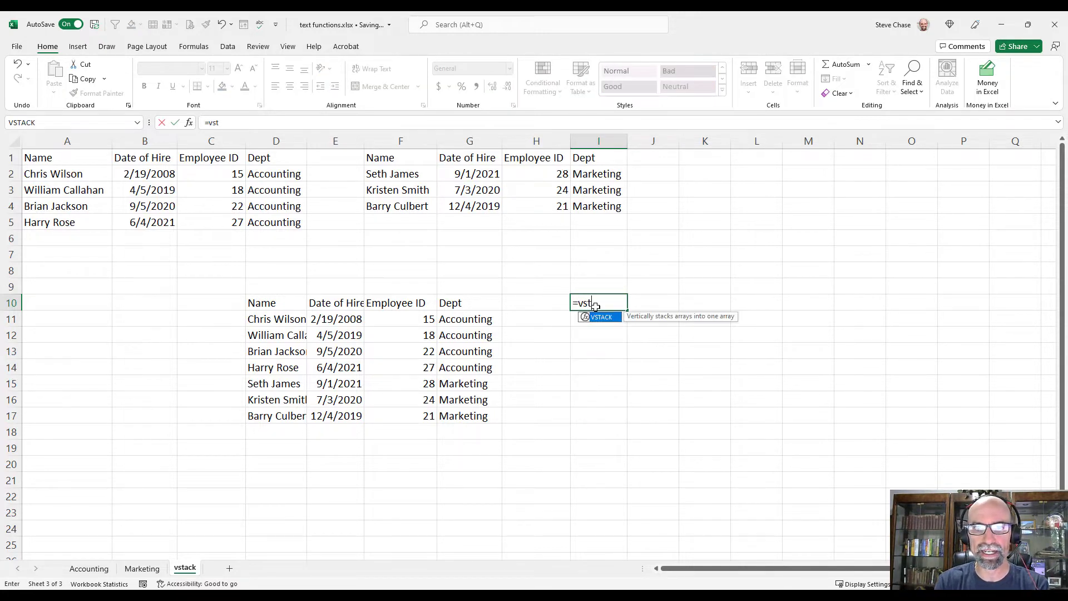
{"action": "key", "text": "Tab"}
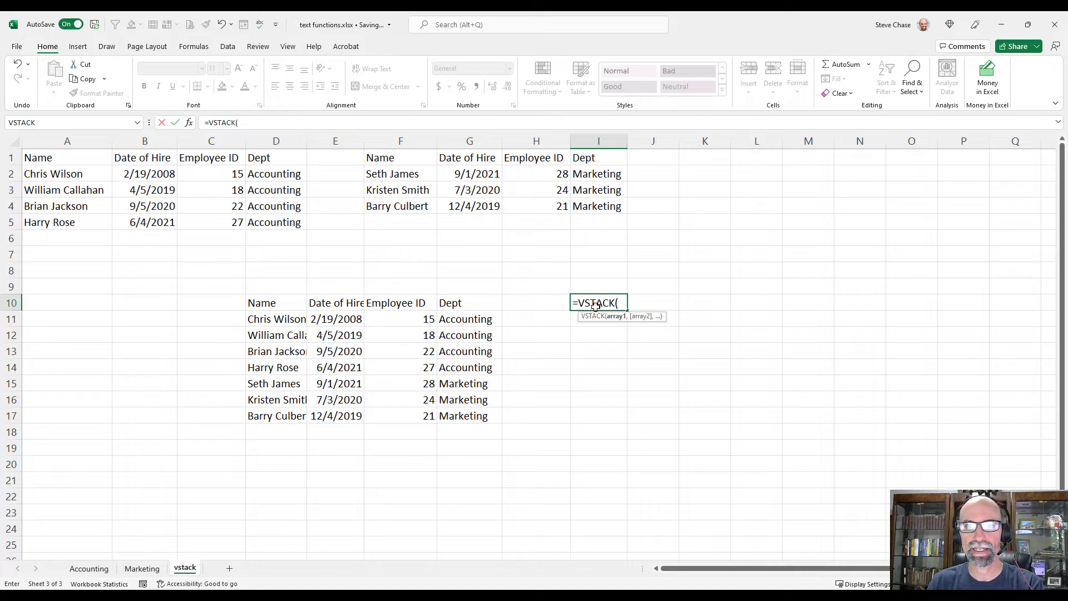
{"action": "left_click", "coordinate": [189, 123]}
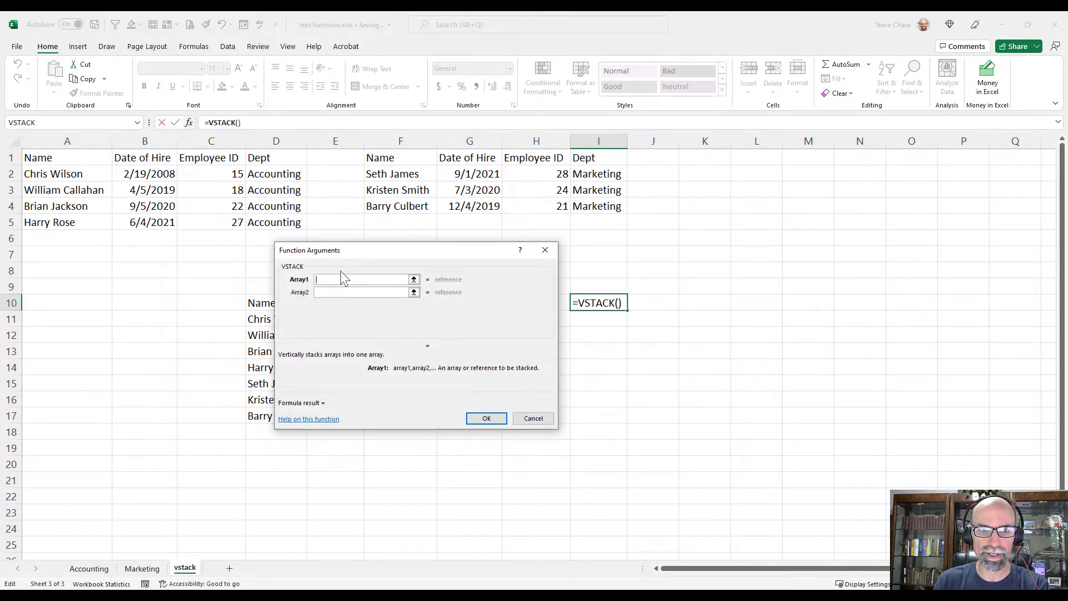
{"action": "type", "text": "marketing"}
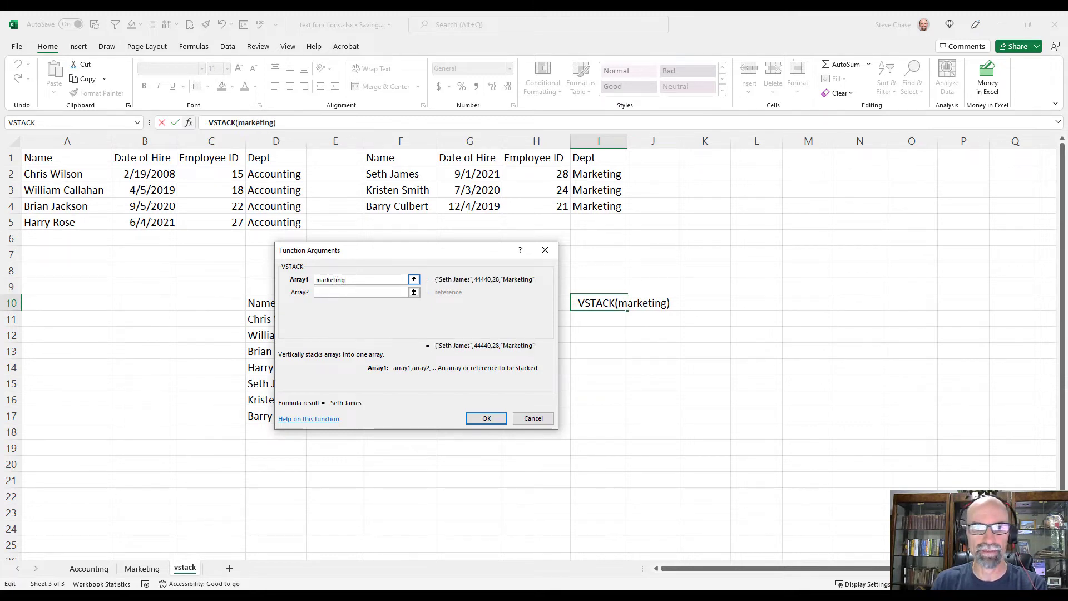
{"action": "left_click", "coordinate": [336, 292]}
{"action": "type", "text": "ac"}
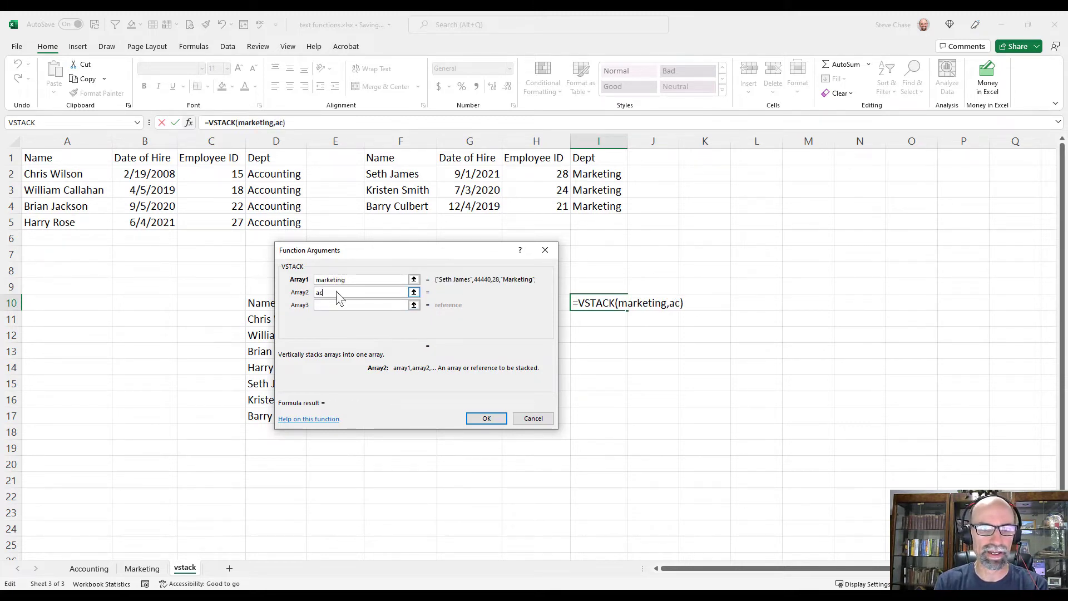
{"action": "type", "text": "counting"}
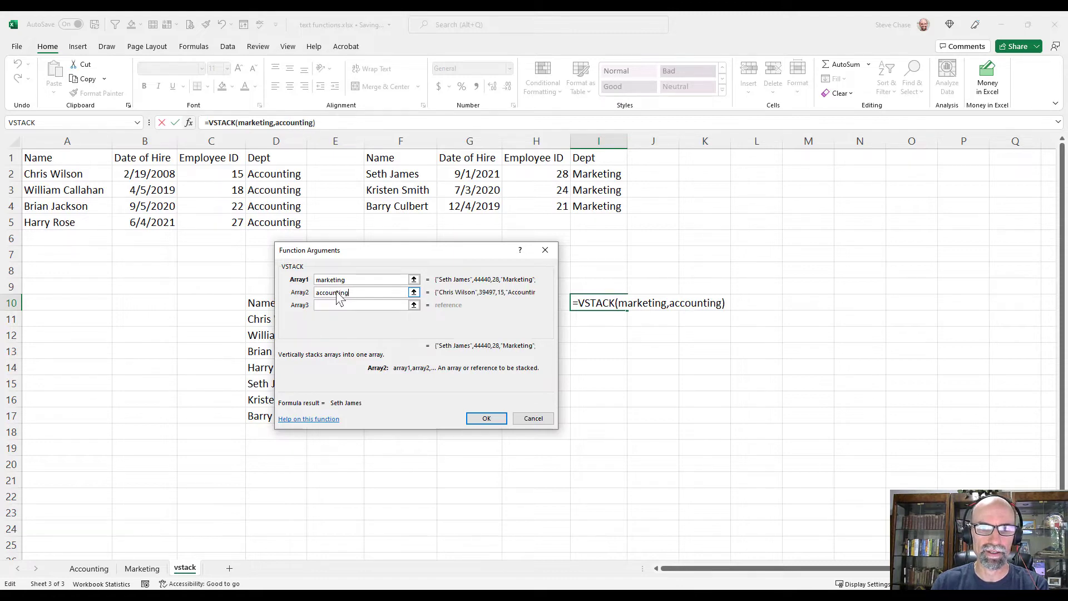
{"action": "left_click", "coordinate": [485, 419]}
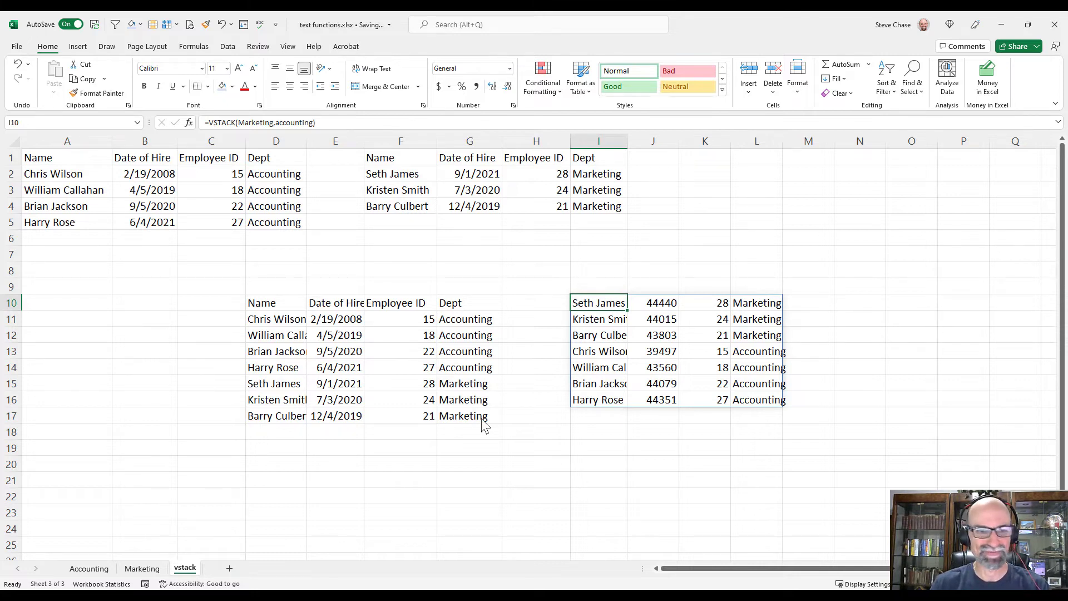
Step: Append an employee to the accounting table with first name, today's date of hire and employee ID, and check the stacked list on the vstack sheet
{"action": "left_click", "coordinate": [91, 569]}
{"action": "left_click", "coordinate": [96, 303]}
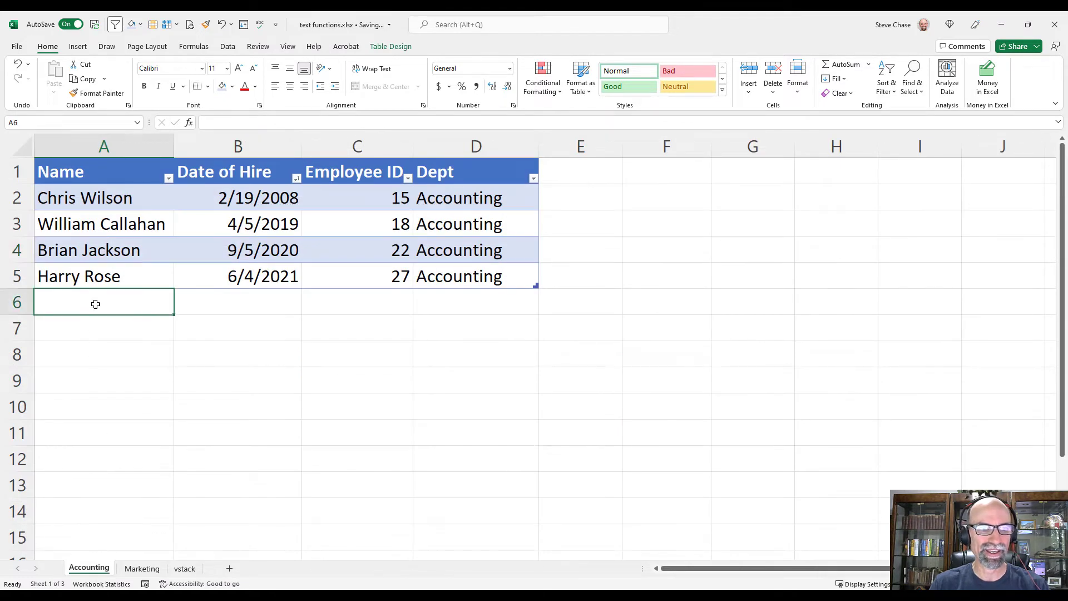
{"action": "type", "text": "Seve"}
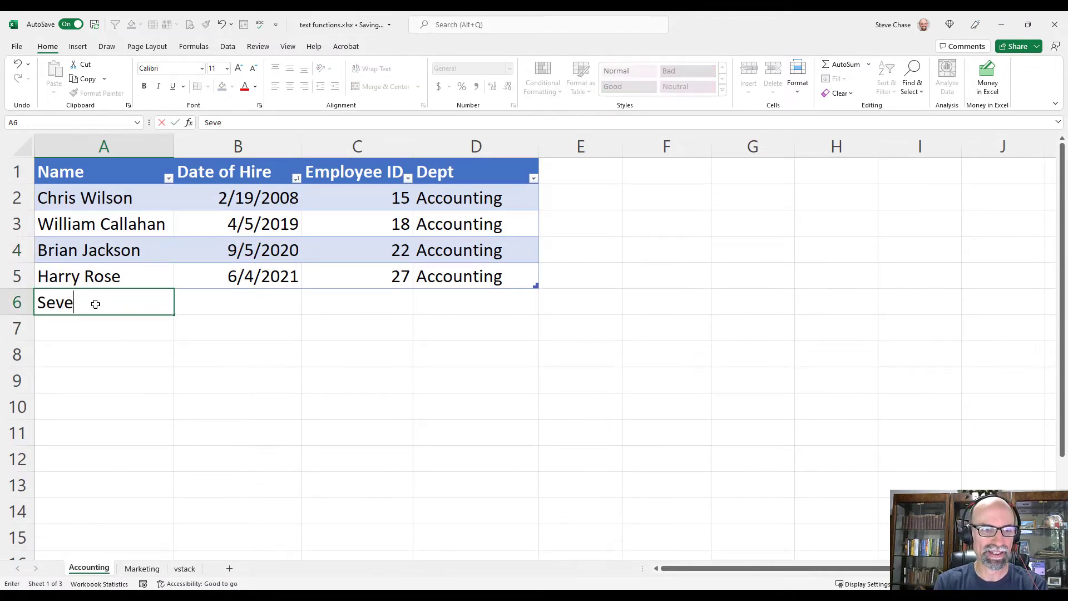
{"action": "key", "text": "BackSpace"}
{"action": "key", "text": "BackSpace"}
{"action": "key", "text": "BackSpace"}
{"action": "type", "text": "teve"}
{"action": "key", "text": "Tab"}
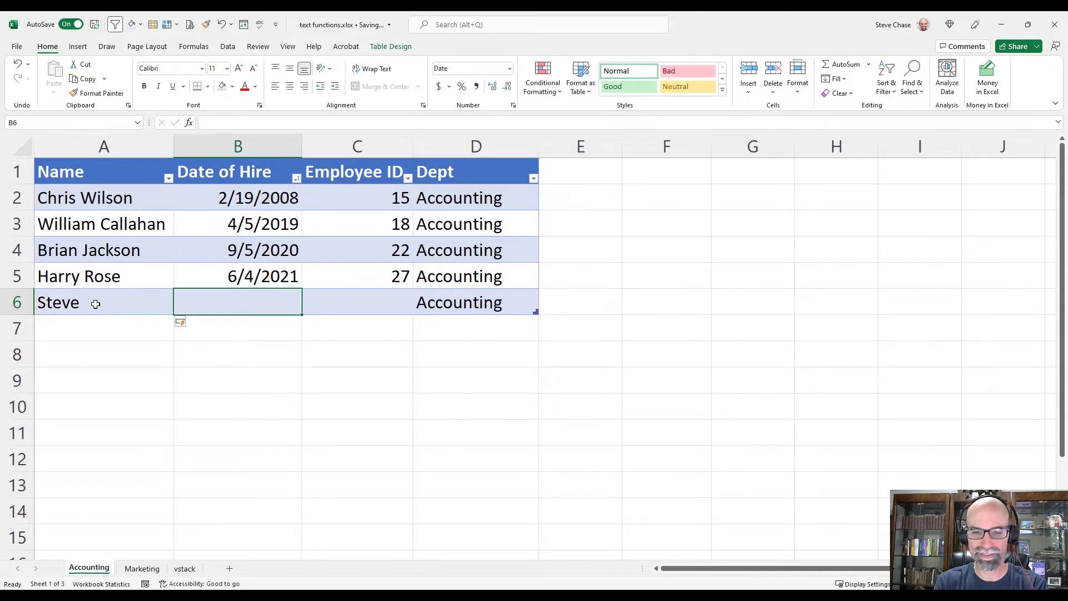
{"action": "key", "text": "ctrl+semicolon"}
{"action": "key", "text": "Tab"}
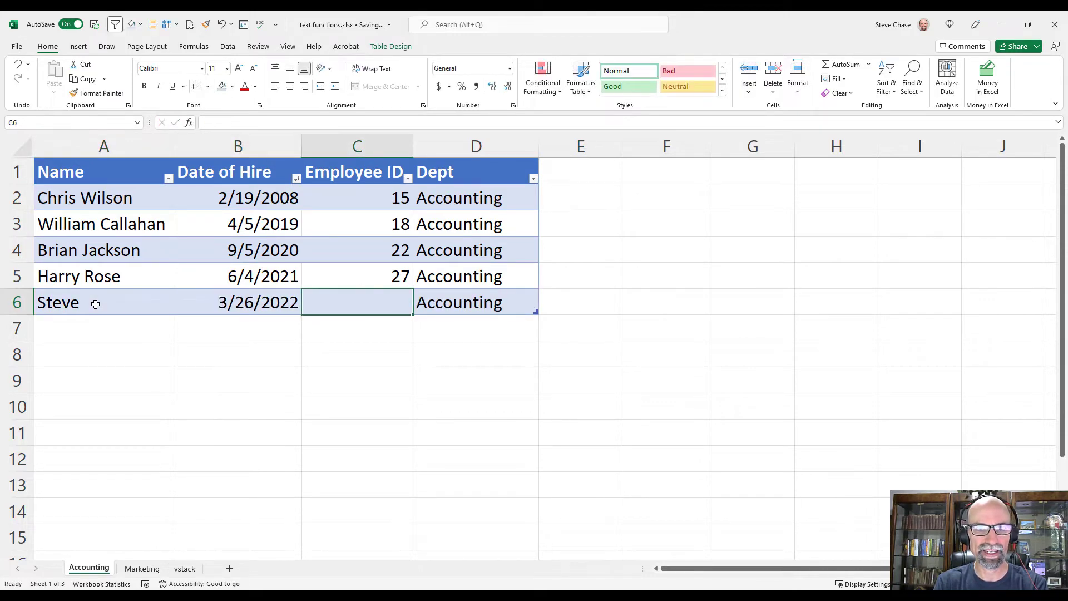
{"action": "type", "text": "50"}
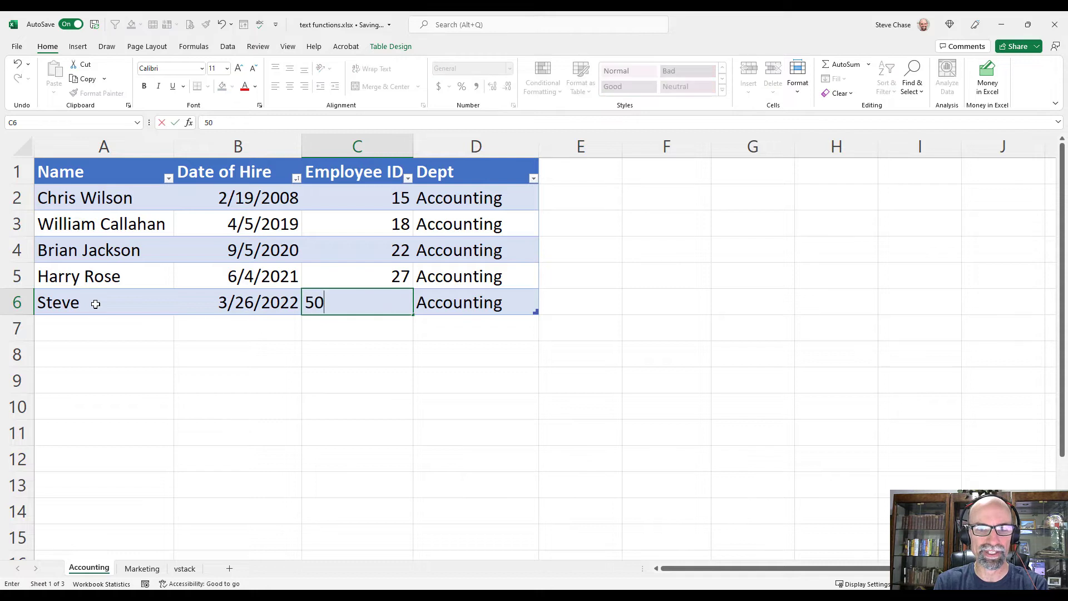
{"action": "key", "text": "Return"}
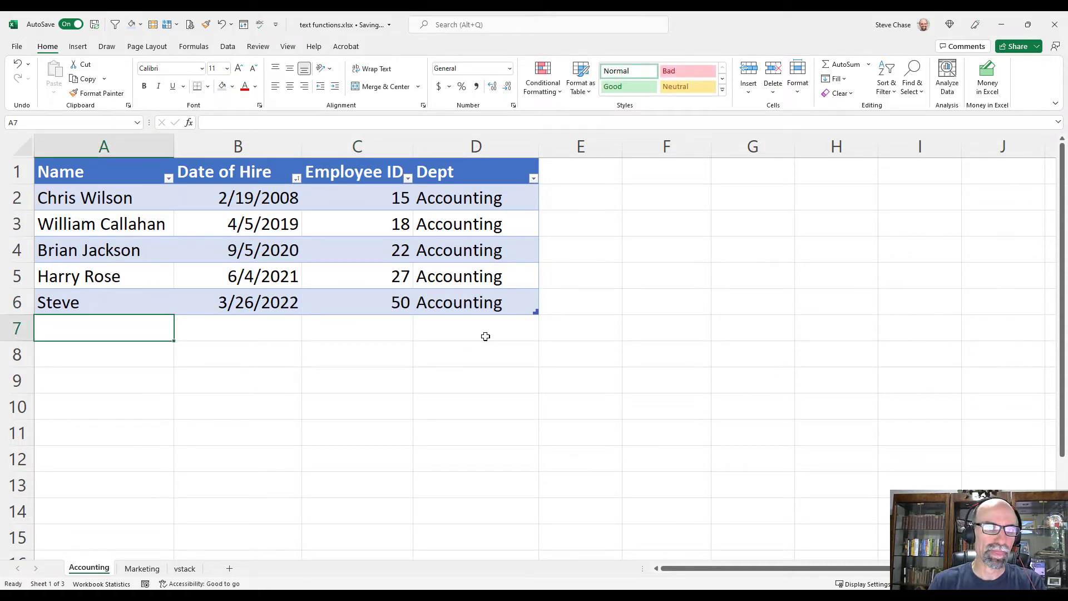
{"action": "left_click", "coordinate": [195, 569]}
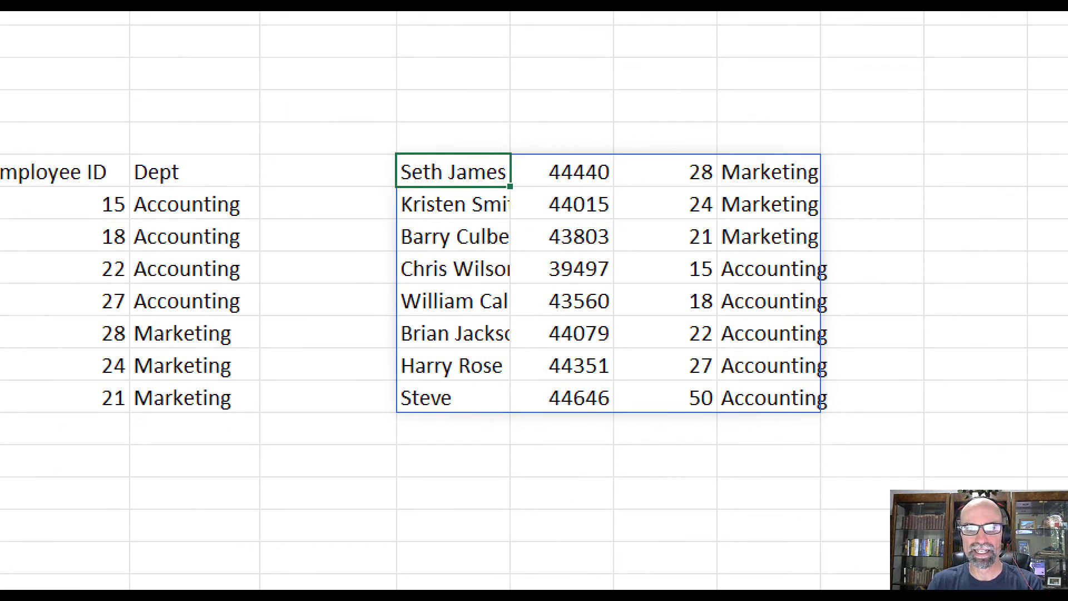
Step: Format column J on the vstack sheet as Short Date
{"action": "left_click_drag", "start_coordinate": [372, 409], "coordinate": [391, 402]}
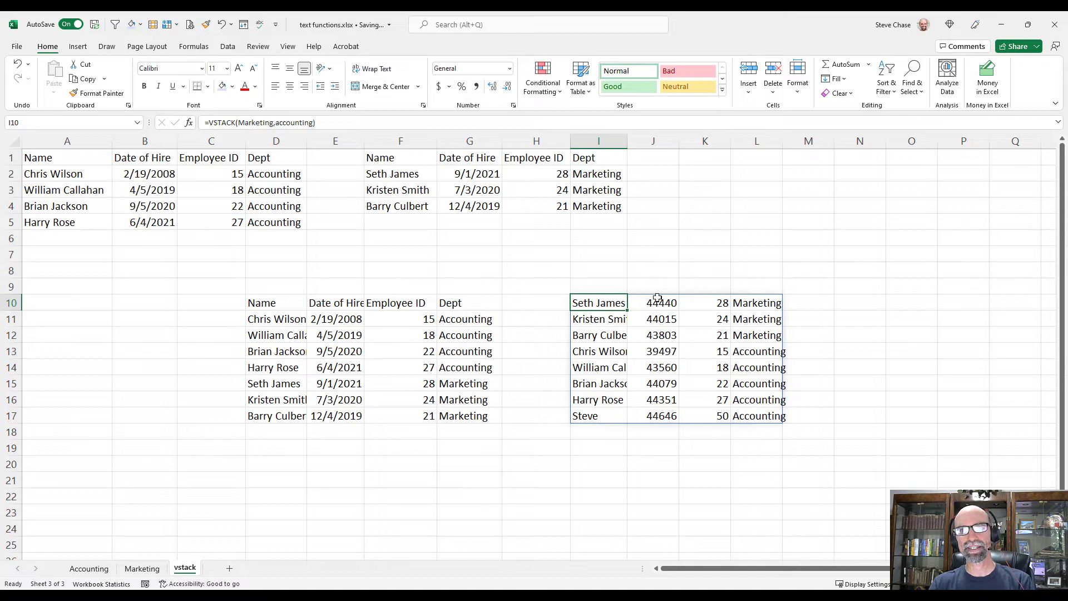
{"action": "left_click", "coordinate": [653, 141]}
{"action": "left_click", "coordinate": [509, 68]}
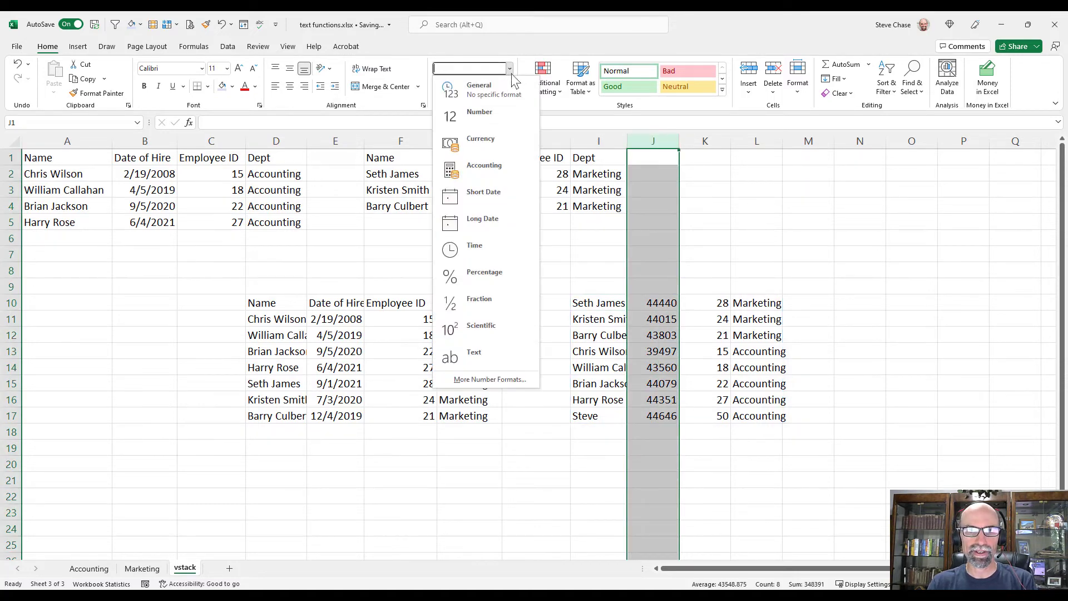
{"action": "left_click", "coordinate": [502, 192]}
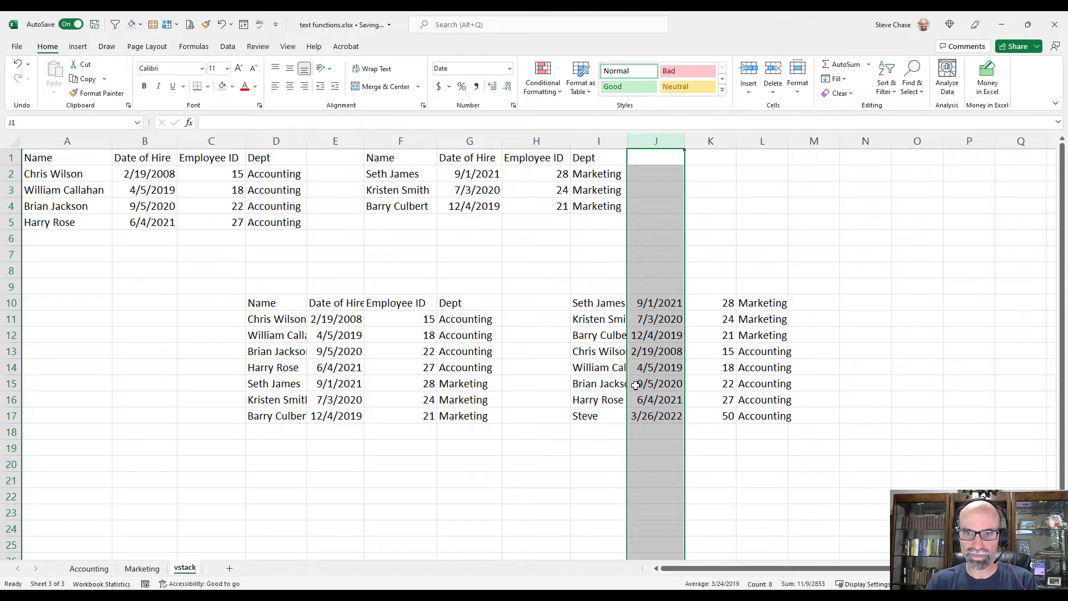
Step: Enter an HSTACK function in I9 that references the header row of the accounting table, accounting[#Headers]
{"action": "left_click", "coordinate": [608, 292]}
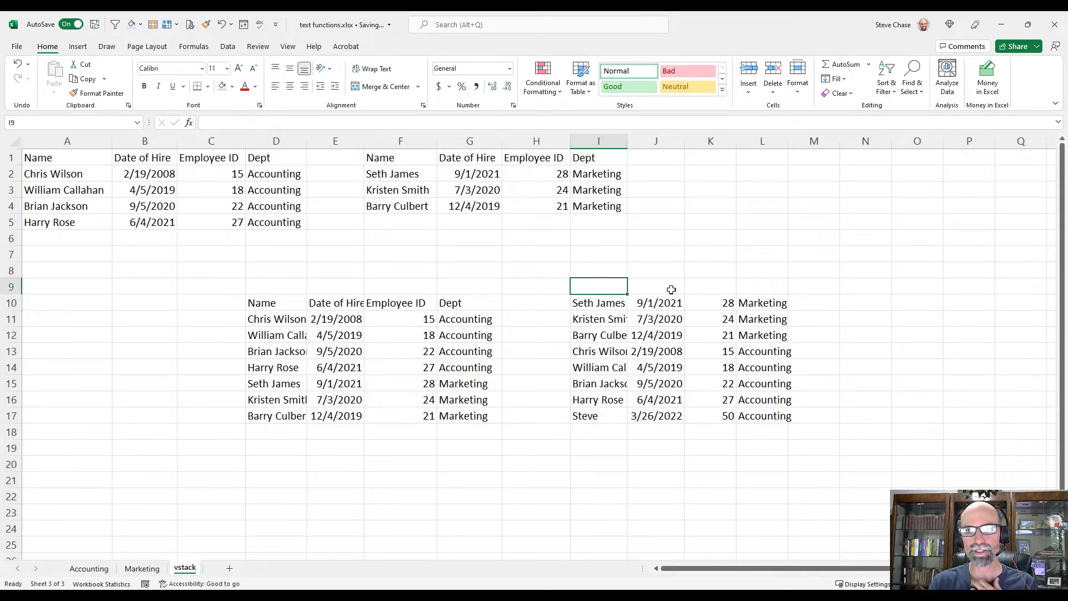
{"action": "type", "text": "="}
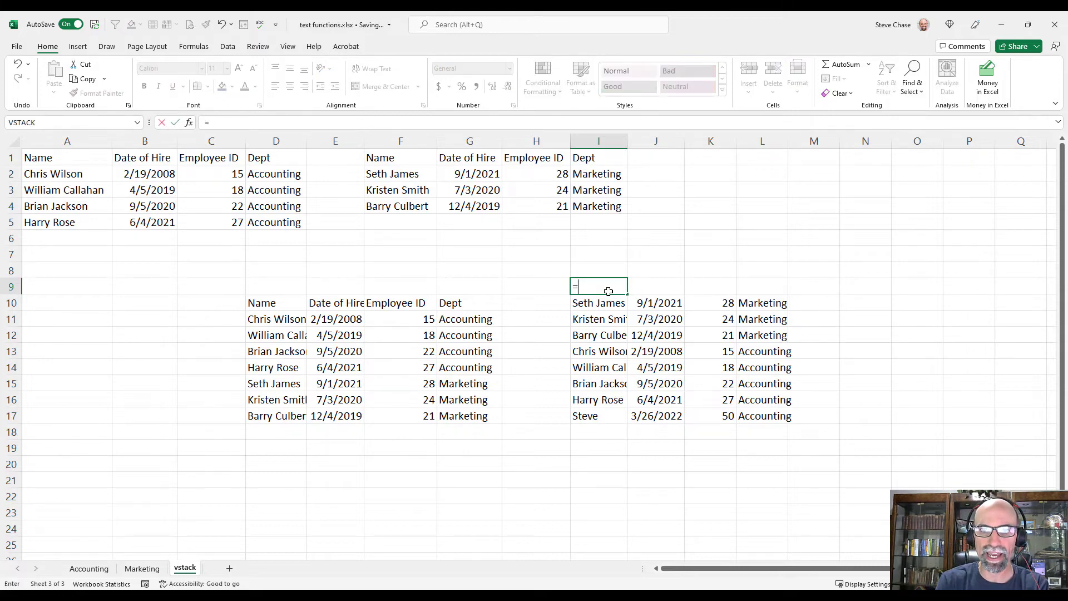
{"action": "type", "text": "hs"}
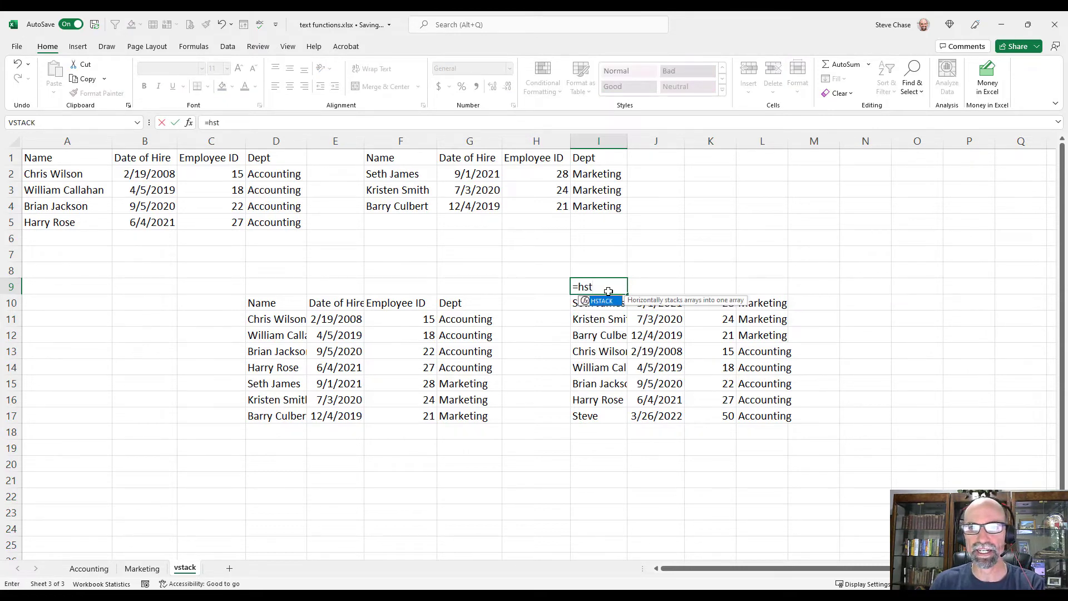
{"action": "type", "text": "t"}
{"action": "key", "text": "Tab"}
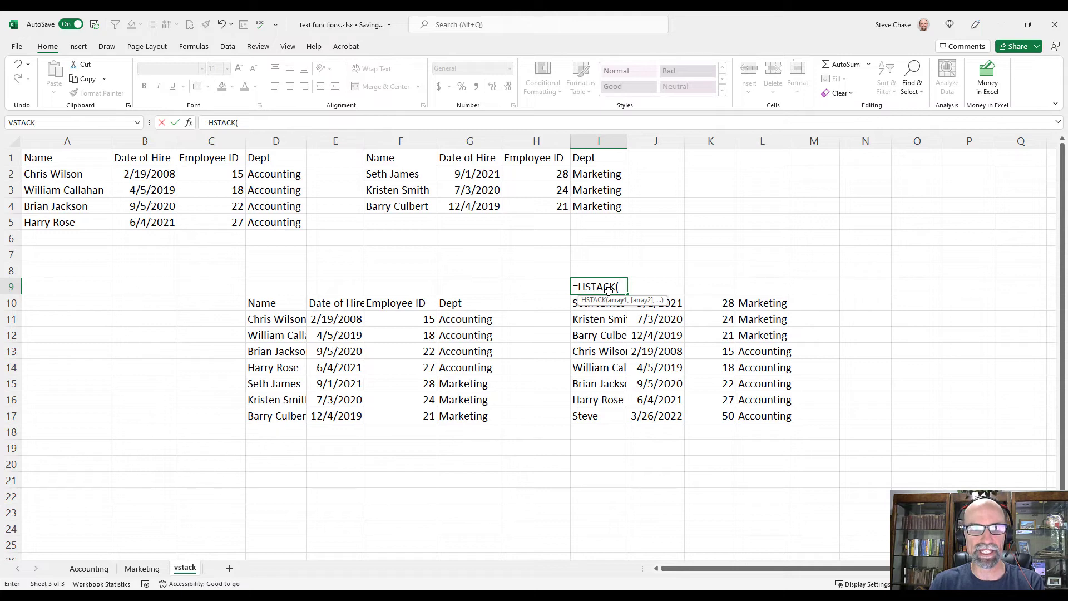
{"action": "left_click", "coordinate": [89, 568]}
{"action": "left_click_drag", "start_coordinate": [66, 168], "coordinate": [453, 167]}
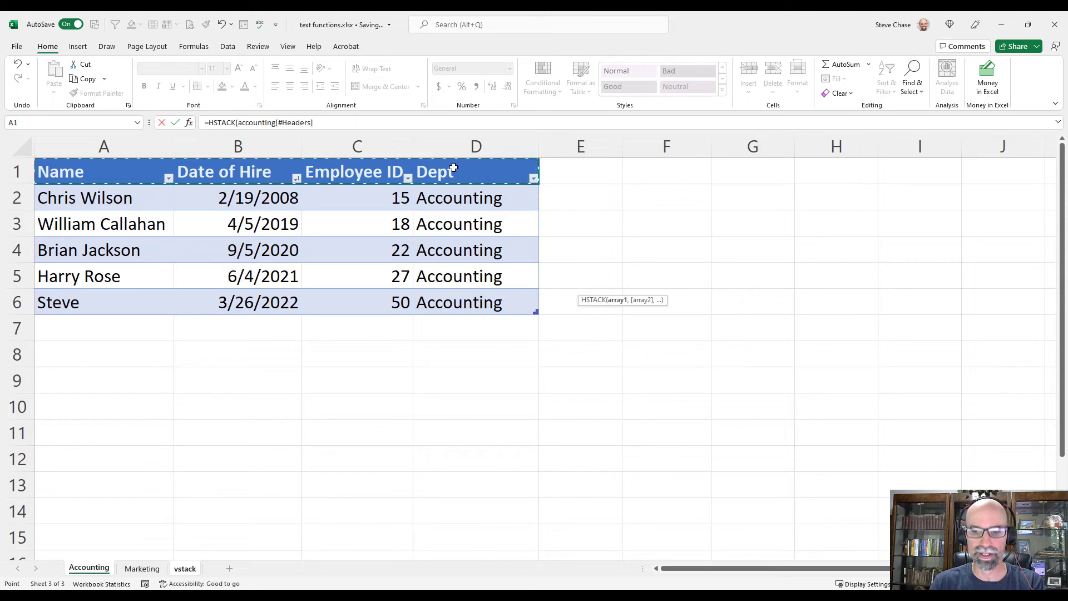
{"action": "key", "text": "Return"}
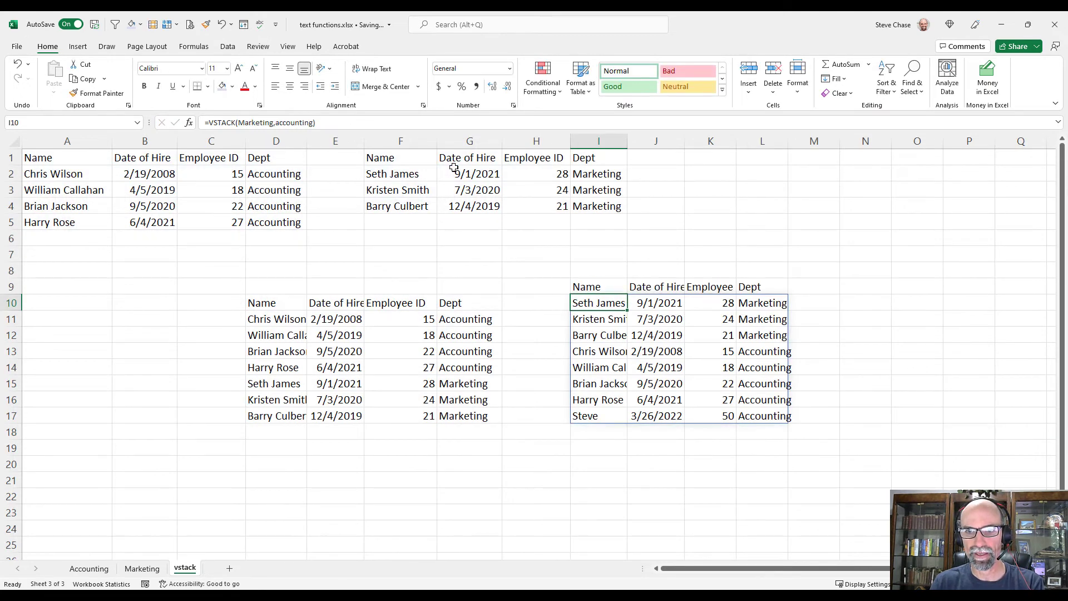
Step: Check the formulas behind the header row and stacked list, and widen column J to fit the Date of Hire header
{"action": "mouse_move", "coordinate": [600, 285]}
{"action": "left_mouse_down"}
{"action": "mouse_move", "coordinate": [727, 281]}
{"action": "mouse_move", "coordinate": [586, 284]}
{"action": "left_mouse_up"}
{"action": "left_click", "coordinate": [762, 286]}
{"action": "left_click", "coordinate": [609, 319]}
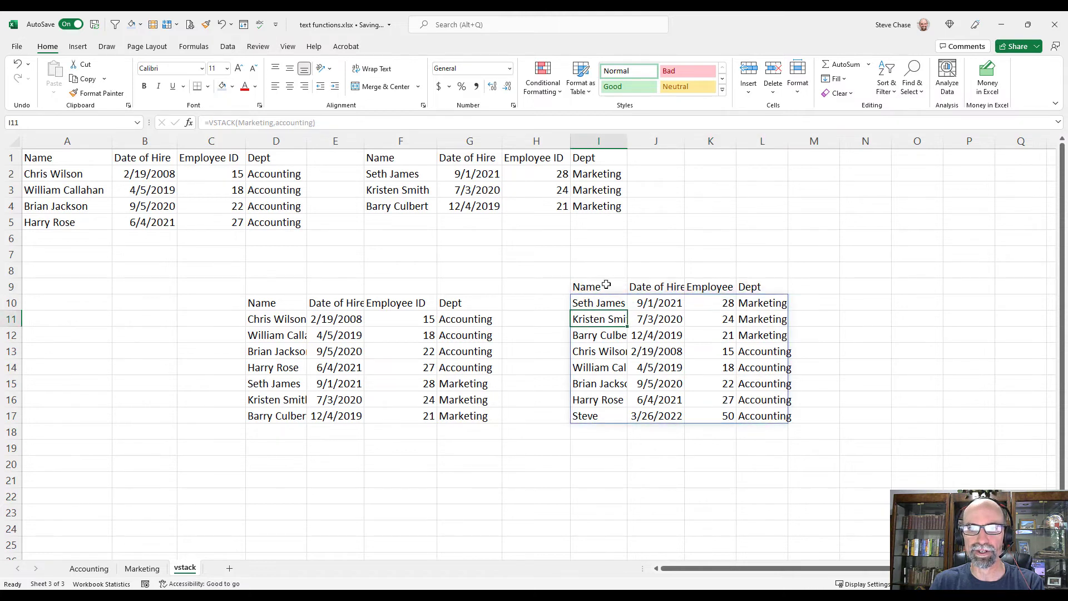
{"action": "left_click", "coordinate": [605, 285]}
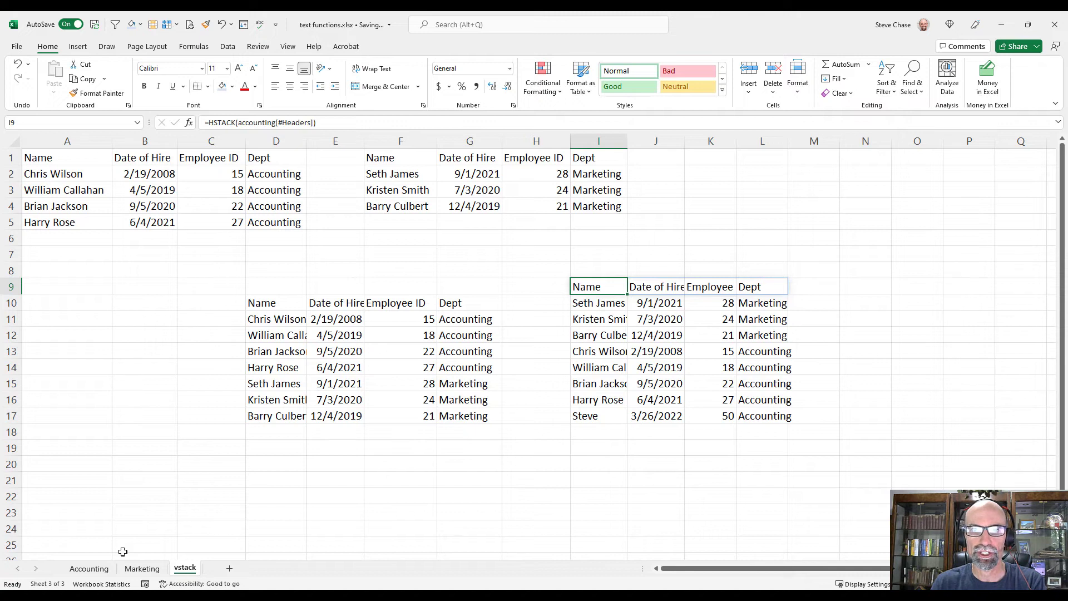
{"action": "left_click", "coordinate": [649, 289]}
{"action": "left_click_drag", "start_coordinate": [686, 142], "coordinate": [719, 141]}
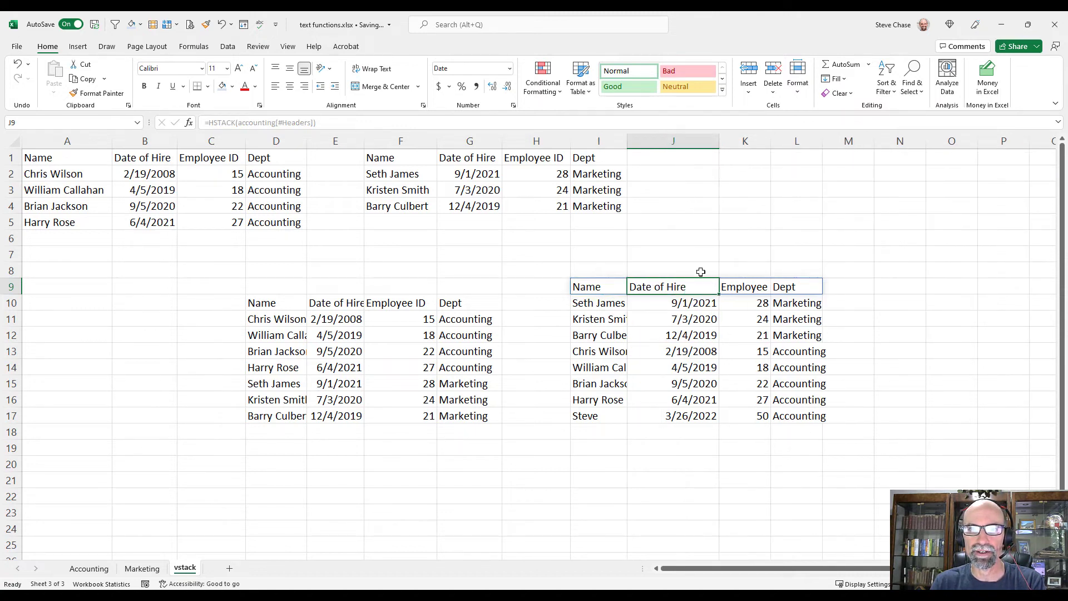
Step: Rename the Date of Hire header in the Accounting sheet's table to DOH, and check the header row on the vstack sheet
{"action": "left_click", "coordinate": [101, 573]}
{"action": "left_click", "coordinate": [248, 178]}
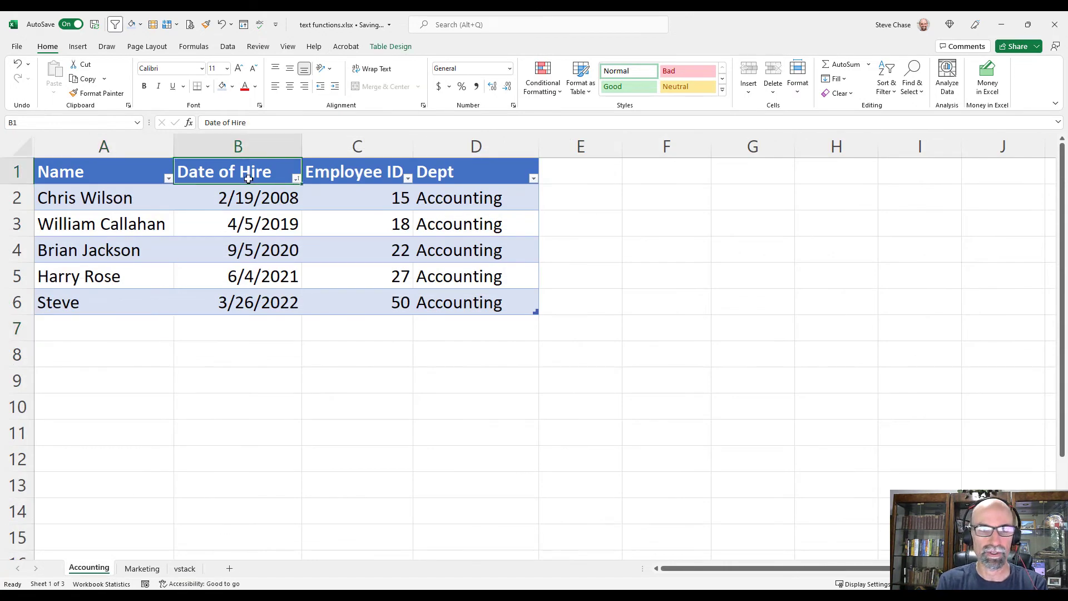
{"action": "type", "text": "DOH"}
{"action": "key", "text": "Return"}
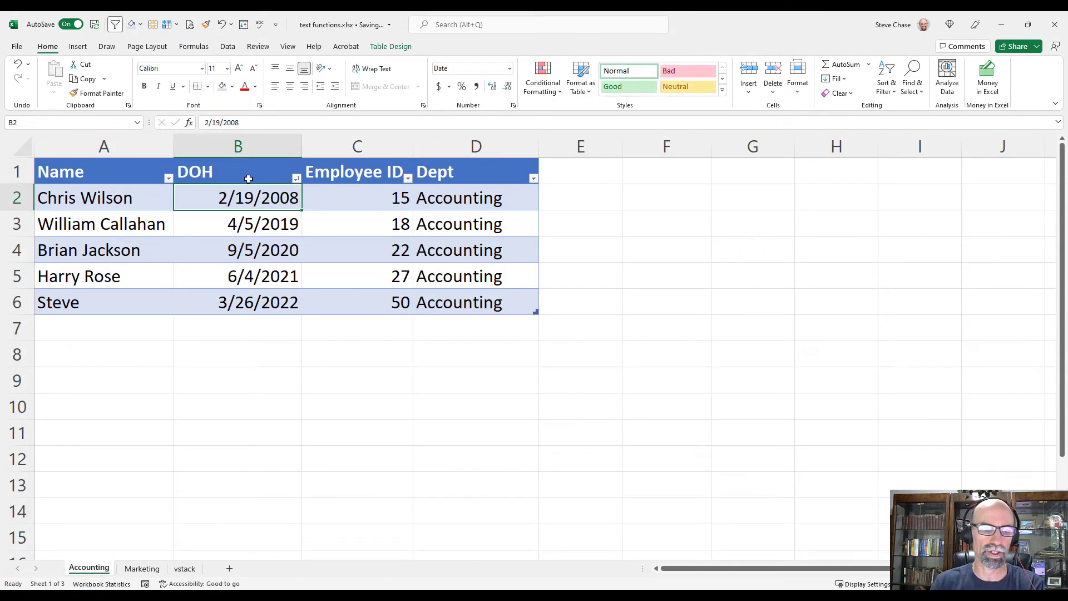
{"action": "left_click", "coordinate": [198, 569]}
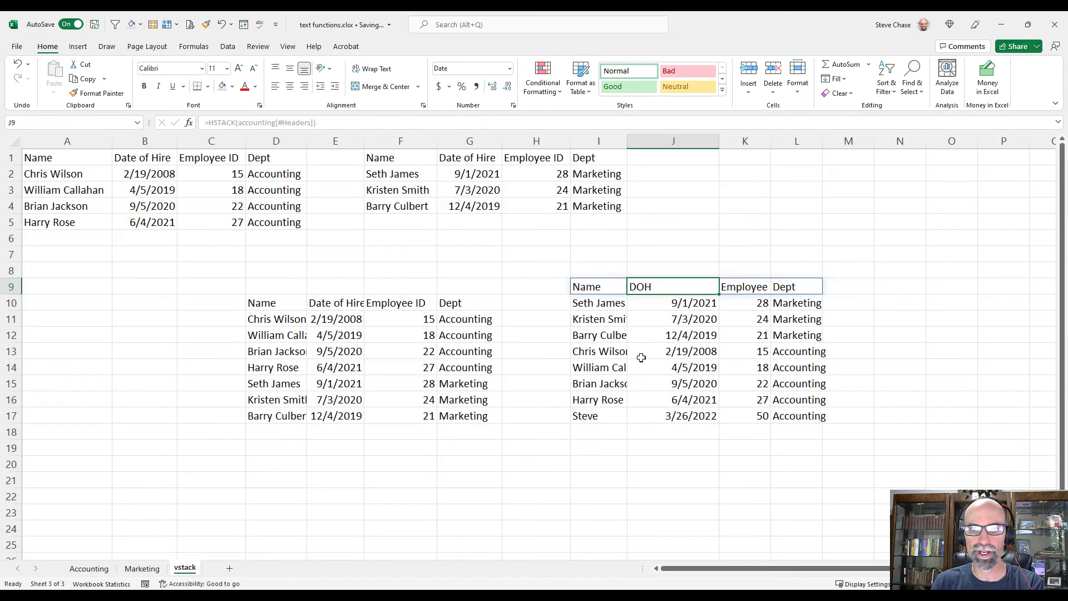
{"action": "double_click", "coordinate": [653, 288]}
{"action": "left_click", "coordinate": [662, 313]}
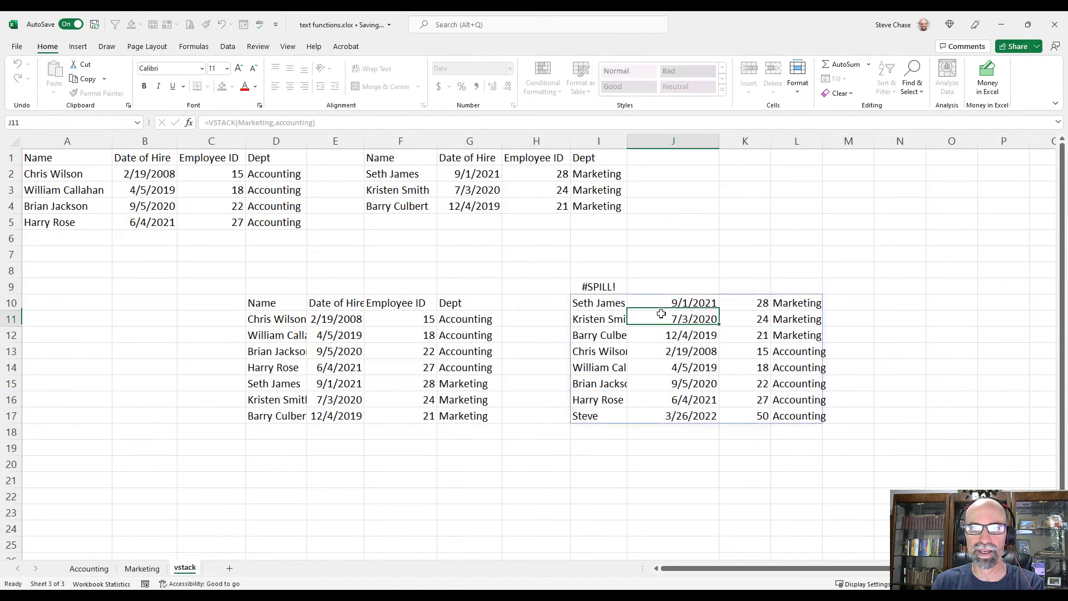
{"action": "left_click", "coordinate": [686, 287]}
Step: Widen columns I and L so the full employee names and department names of the stacked list fit
{"action": "left_click", "coordinate": [678, 353]}
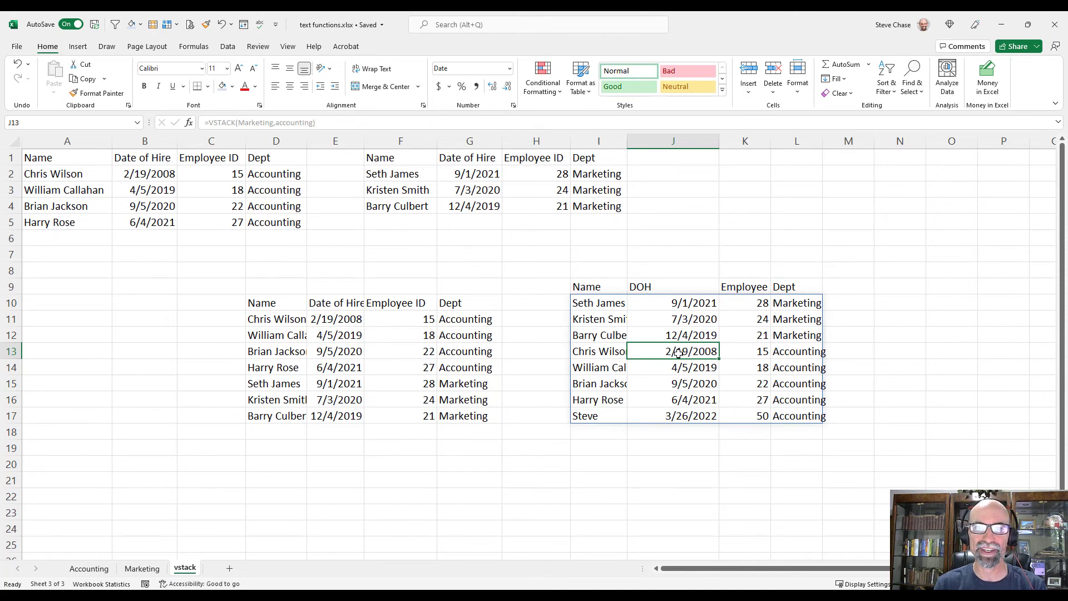
{"action": "left_click_drag", "start_coordinate": [628, 141], "coordinate": [666, 141]}
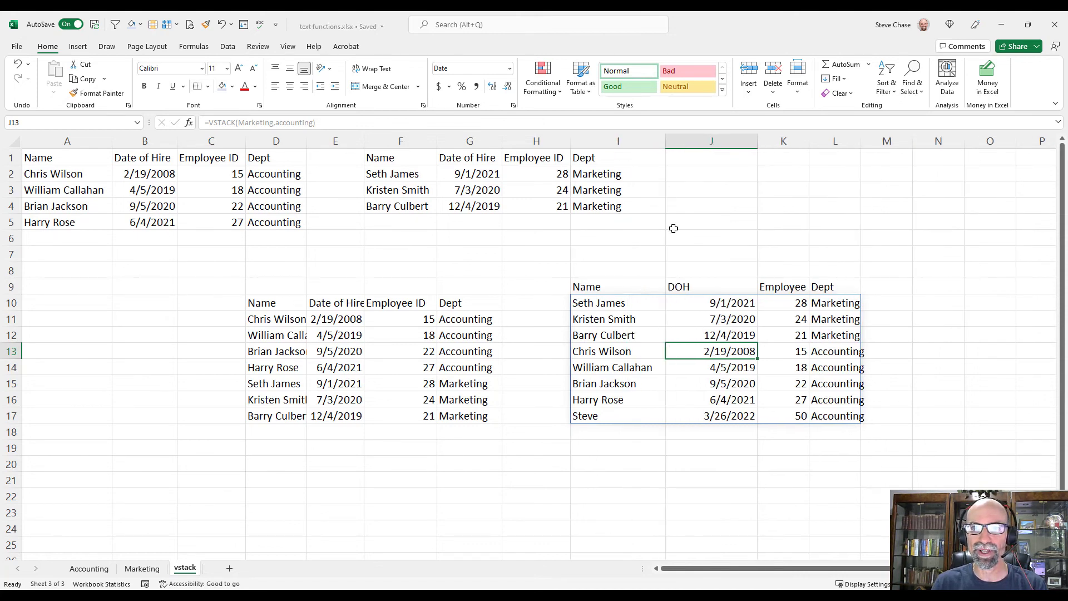
{"action": "left_click_drag", "start_coordinate": [861, 146], "coordinate": [879, 146]}
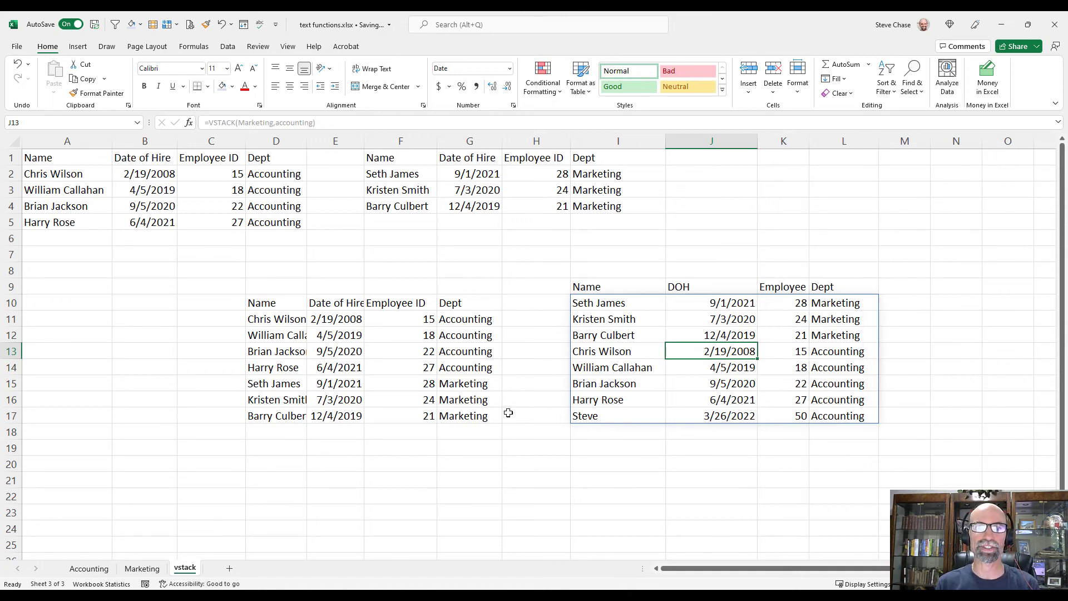